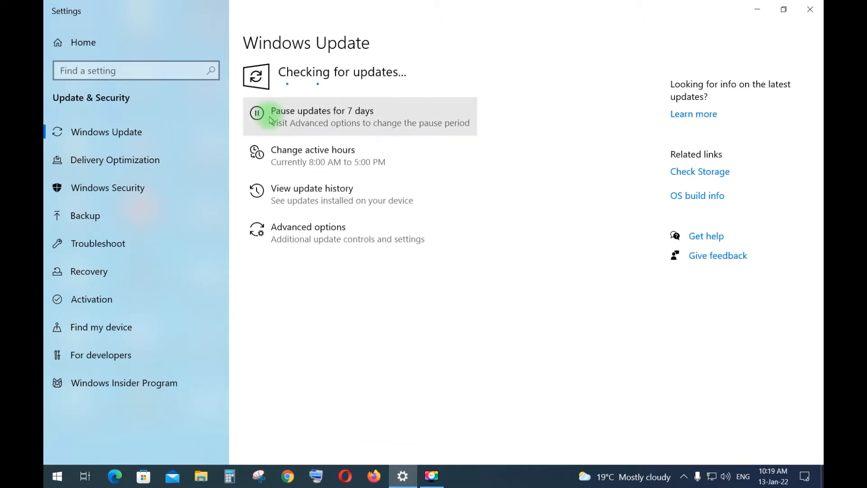
Examine the Windows update history, including the quality updates and the expanded Definition Updates list
{"action": "left_click", "coordinate": [331, 199]}
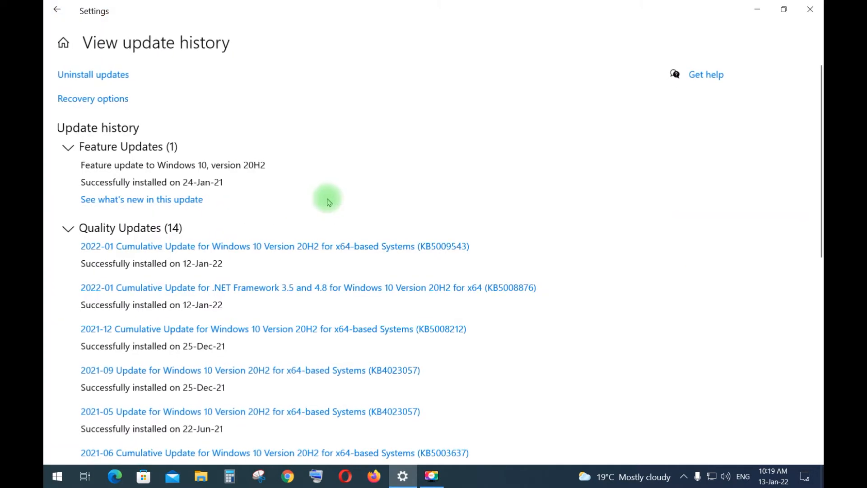
{"action": "scroll", "coordinate": [187, 231], "scroll_direction": "down", "scroll_amount": 3}
{"action": "scroll", "coordinate": [186, 231], "scroll_direction": "down", "scroll_amount": 5}
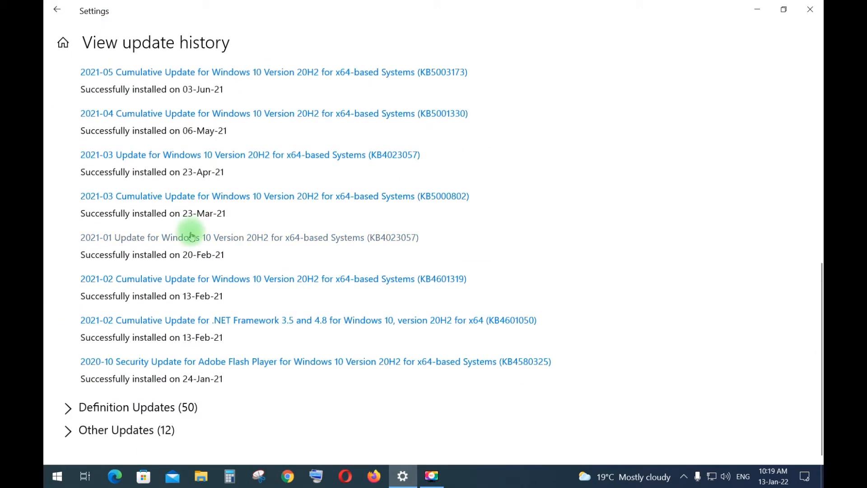
{"action": "left_click", "coordinate": [68, 407]}
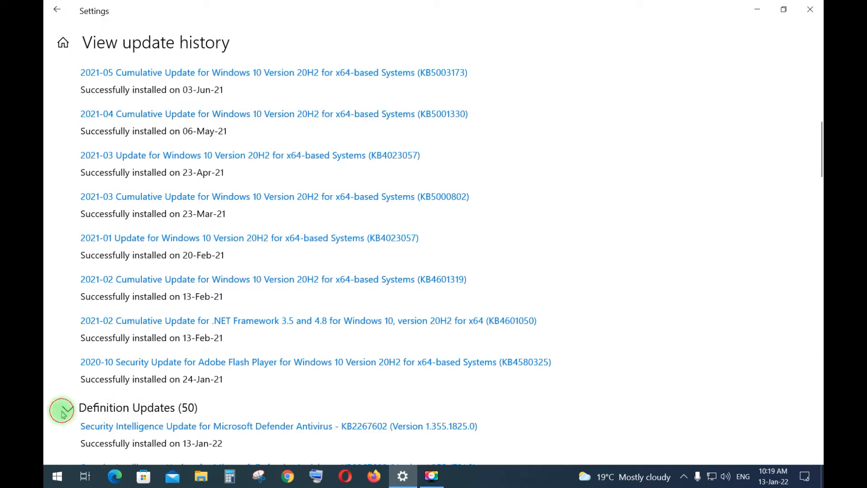
{"action": "scroll", "coordinate": [65, 410], "scroll_direction": "down", "scroll_amount": 6}
{"action": "scroll", "coordinate": [71, 340], "scroll_direction": "down", "scroll_amount": 5}
{"action": "scroll", "coordinate": [74, 341], "scroll_direction": "up", "scroll_amount": 15}
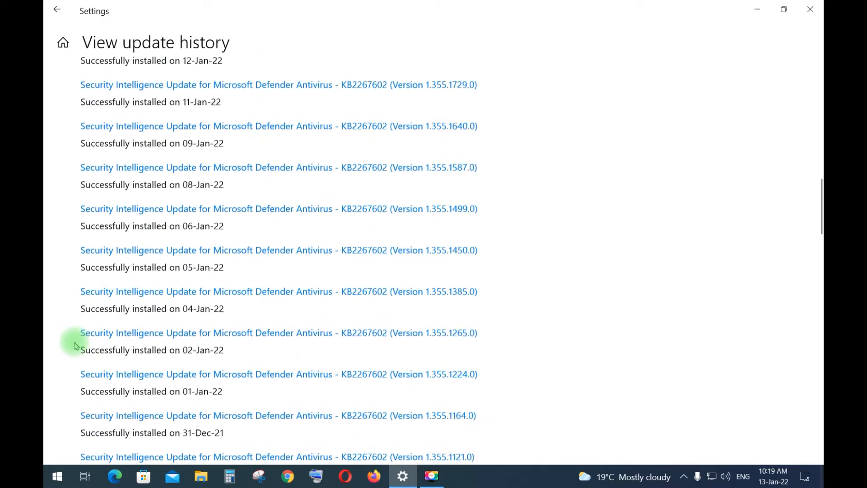
{"action": "scroll", "coordinate": [79, 341], "scroll_direction": "up", "scroll_amount": 3}
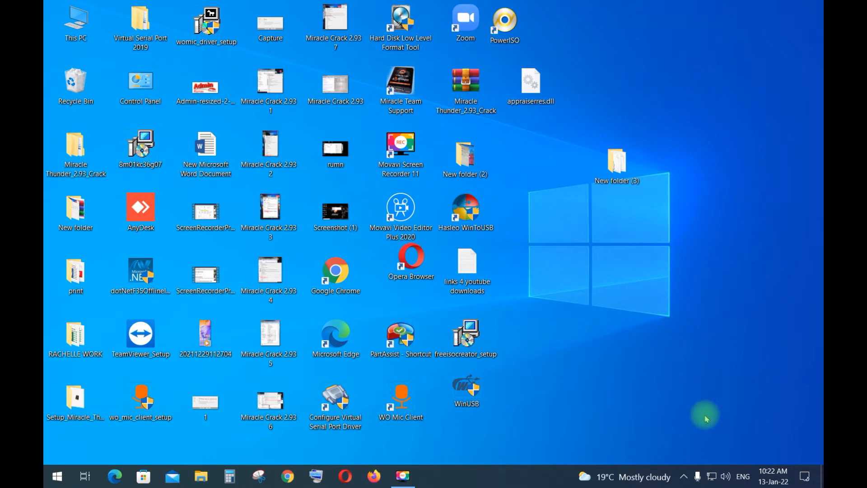
Mount the Win11_English_x64v1 image from the ISO folder on New Volume (E:) with Windows Explorer
{"action": "double_click", "coordinate": [80, 18]}
{"action": "left_click", "coordinate": [659, 167]}
{"action": "double_click", "coordinate": [659, 167]}
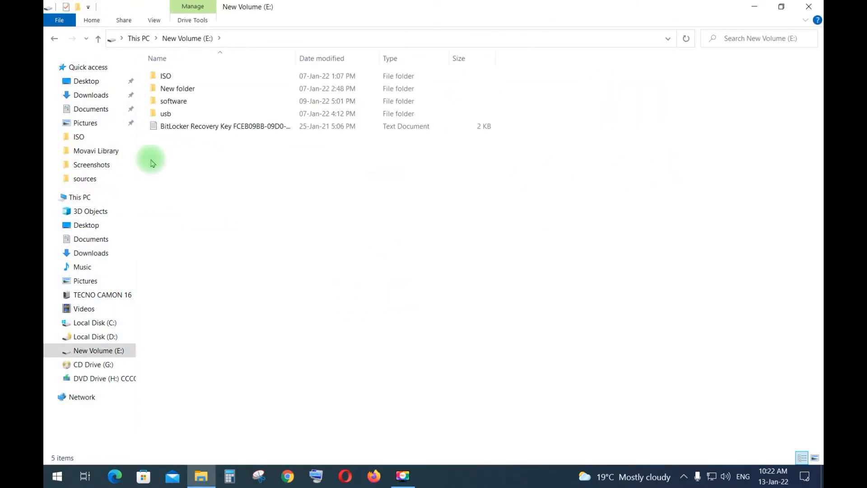
{"action": "double_click", "coordinate": [168, 76]}
{"action": "right_click", "coordinate": [175, 176]}
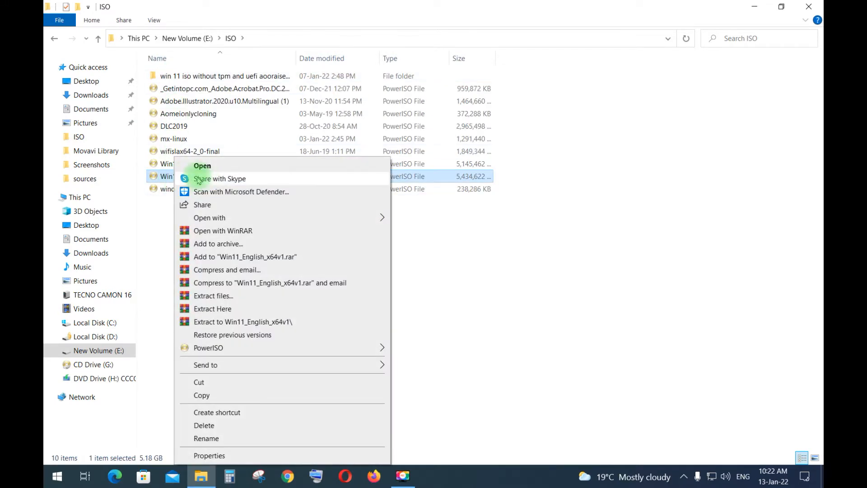
{"action": "mouse_move", "coordinate": [212, 217]}
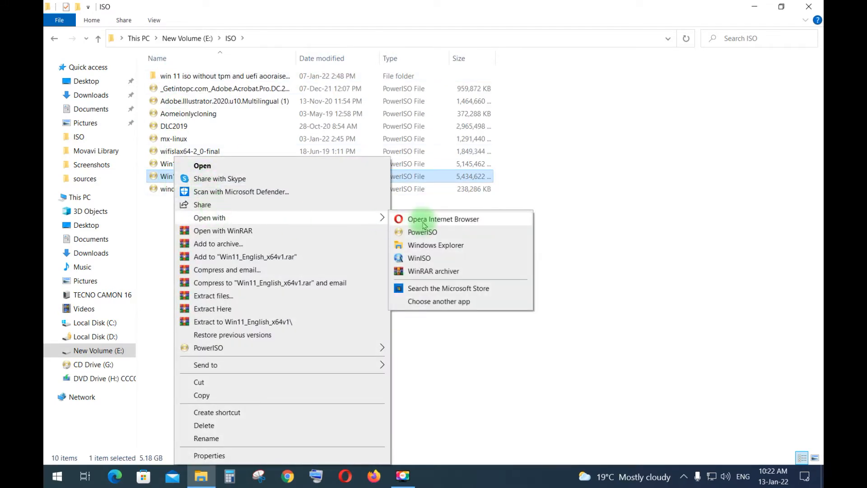
{"action": "left_click", "coordinate": [427, 244]}
Try to install Windows 11 by running setup from the mounted DVD drive (H:), and close the installer after its requirements check
{"action": "left_click", "coordinate": [166, 114]}
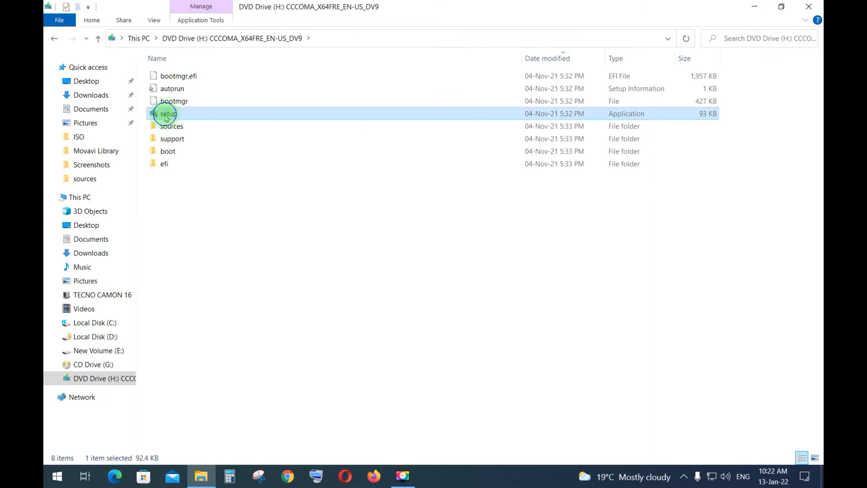
{"action": "right_click", "coordinate": [166, 115]}
{"action": "left_click", "coordinate": [193, 125]}
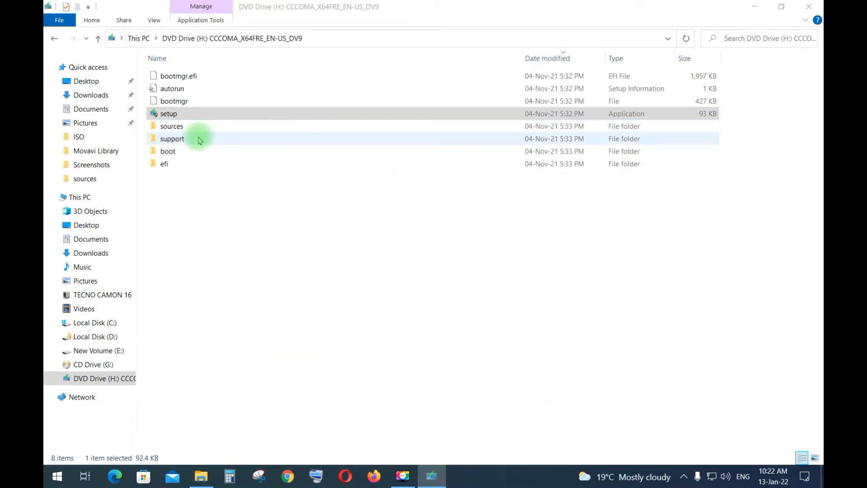
{"action": "left_click", "coordinate": [432, 477]}
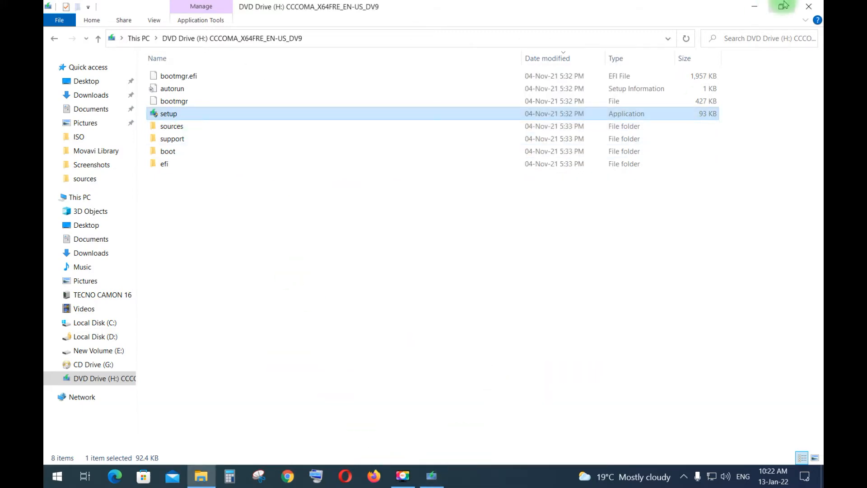
{"action": "left_click", "coordinate": [762, 6]}
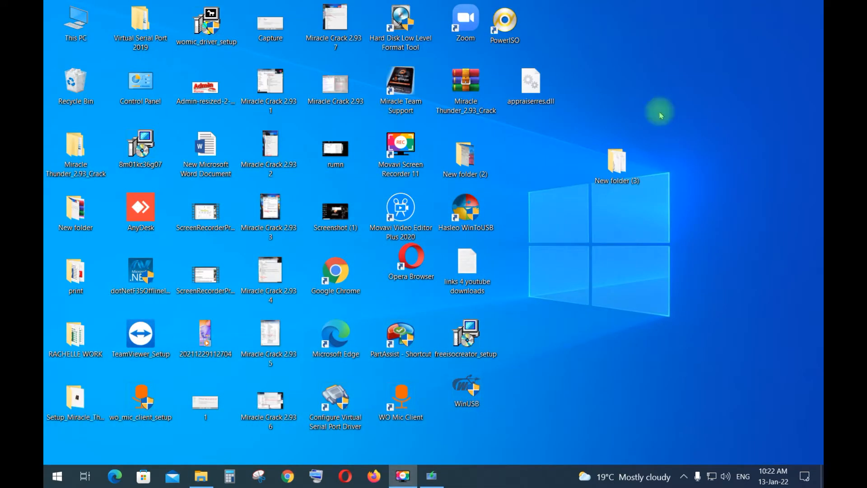
{"action": "left_click", "coordinate": [432, 479]}
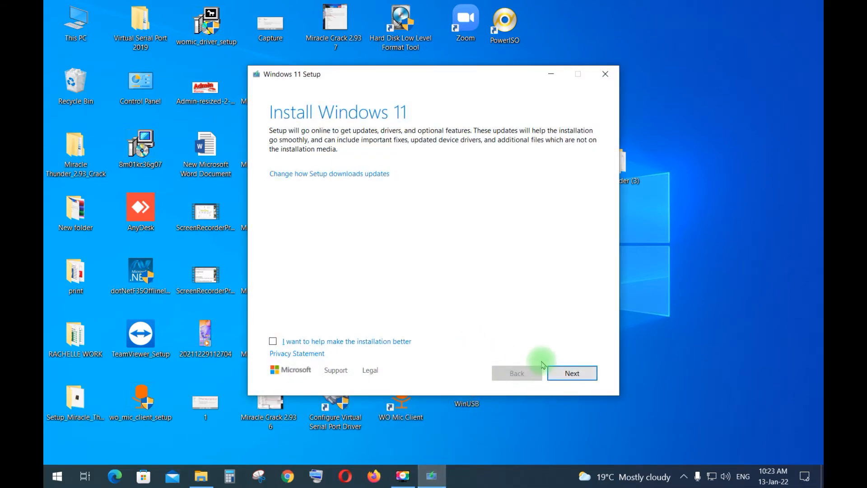
{"action": "left_click", "coordinate": [560, 373]}
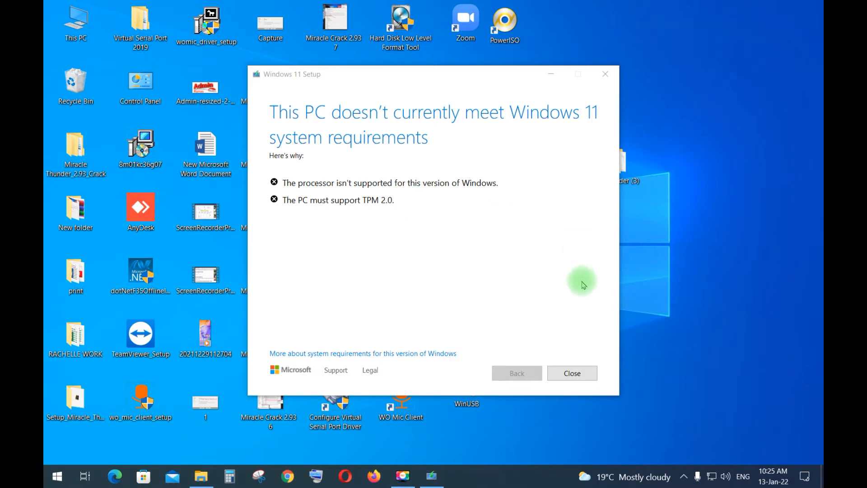
{"action": "left_click", "coordinate": [581, 373]}
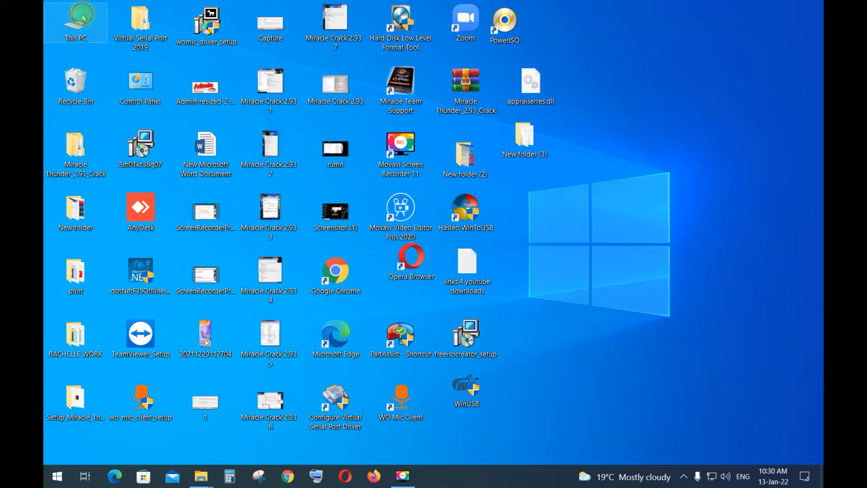
Copy all files and folders from the mounted Windows 11 DVD drive (H:) and close its window
{"action": "double_click", "coordinate": [83, 17]}
{"action": "right_click", "coordinate": [477, 204]}
{"action": "left_click", "coordinate": [499, 215]}
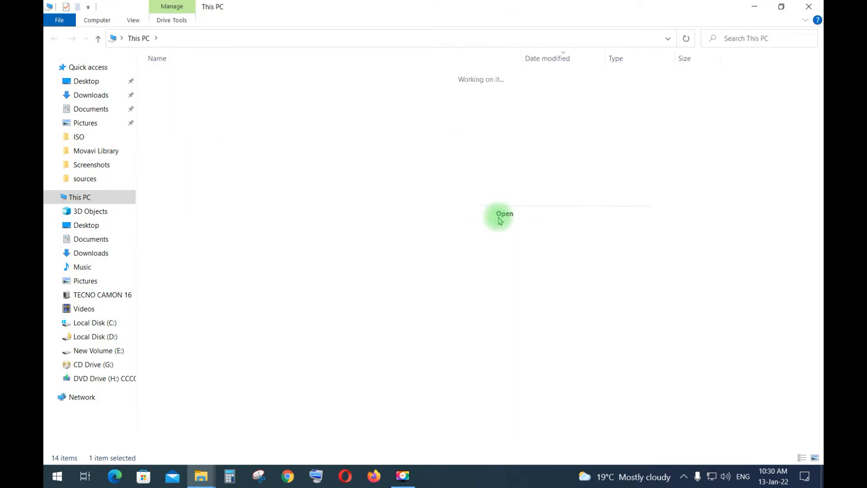
{"action": "left_click_drag", "start_coordinate": [269, 213], "coordinate": [142, 72]}
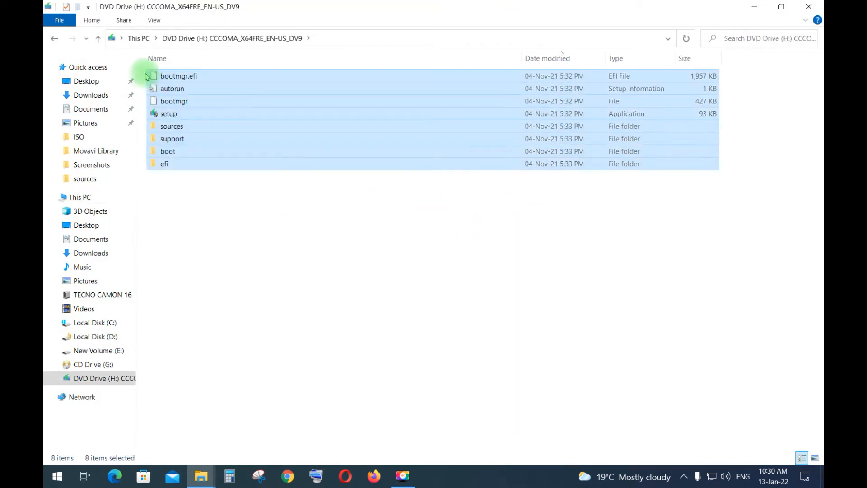
{"action": "right_click", "coordinate": [167, 98]}
{"action": "left_click", "coordinate": [199, 215]}
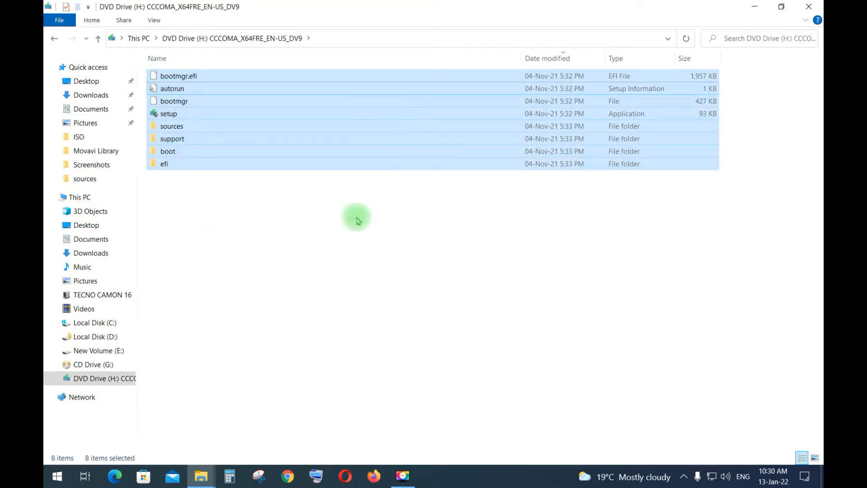
{"action": "left_click", "coordinate": [808, 6]}
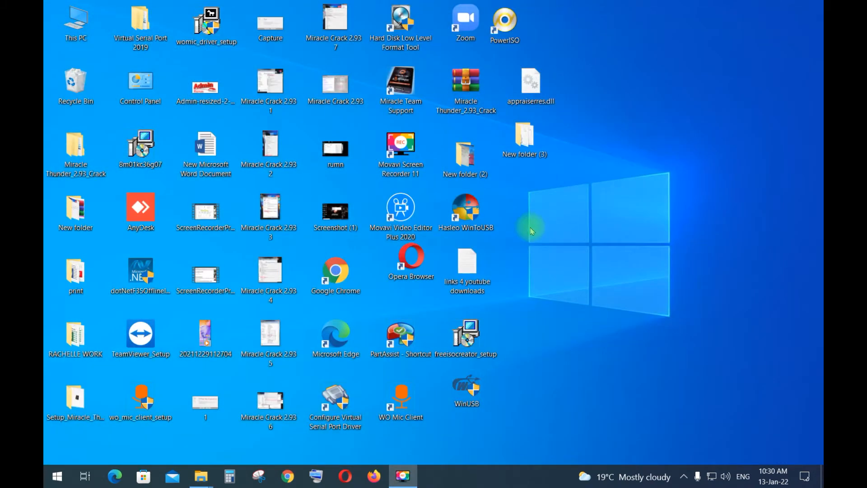
Create a new folder on the desktop with its default name and paste the copied Windows 11 installation files into it
{"action": "right_click", "coordinate": [531, 231]}
{"action": "mouse_move", "coordinate": [575, 339]}
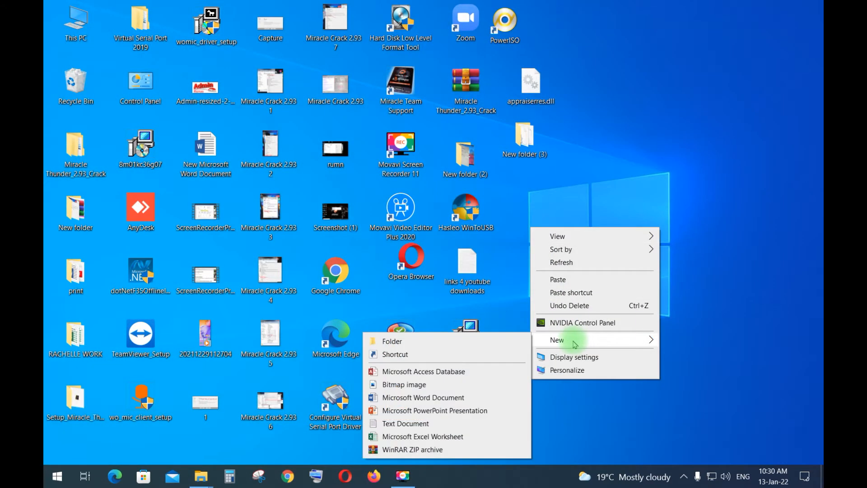
{"action": "left_click", "coordinate": [479, 339]}
{"action": "left_click", "coordinate": [542, 239]}
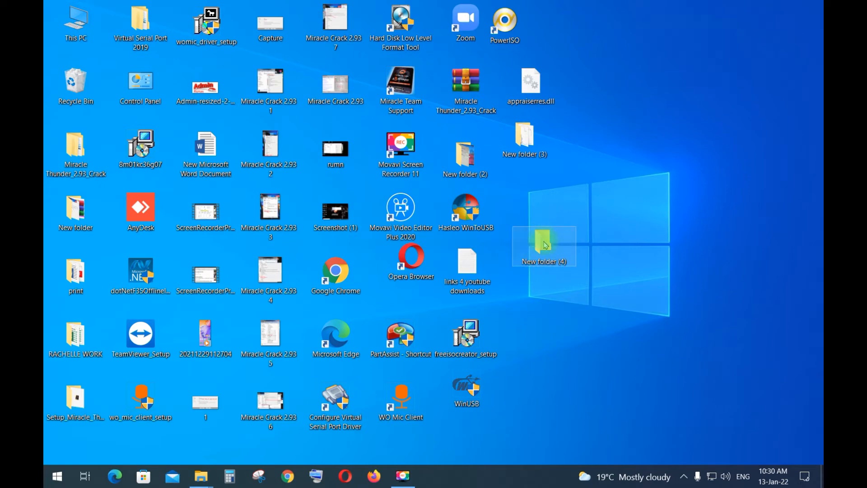
{"action": "double_click", "coordinate": [544, 244]}
{"action": "right_click", "coordinate": [457, 187]}
{"action": "left_click", "coordinate": [492, 265]}
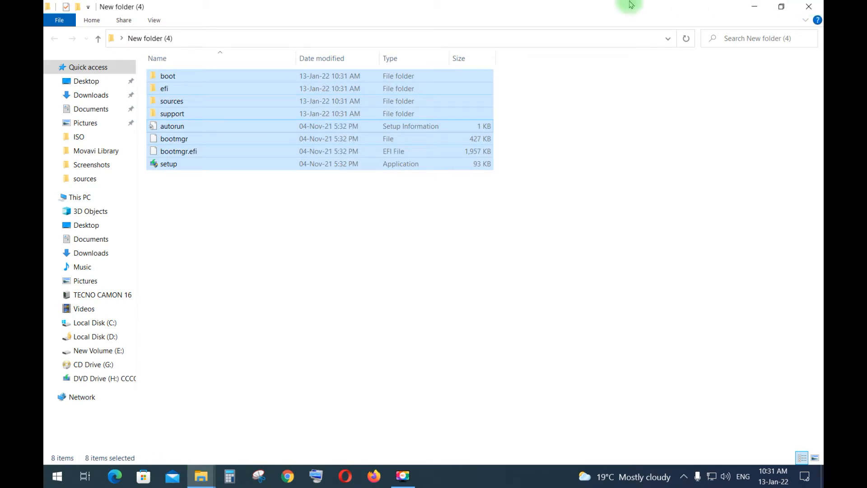
Open appraiserres.dll from the sources folder of the copied installation files in Notepad and maximize the window
{"action": "left_click", "coordinate": [273, 208]}
{"action": "double_click", "coordinate": [180, 101]}
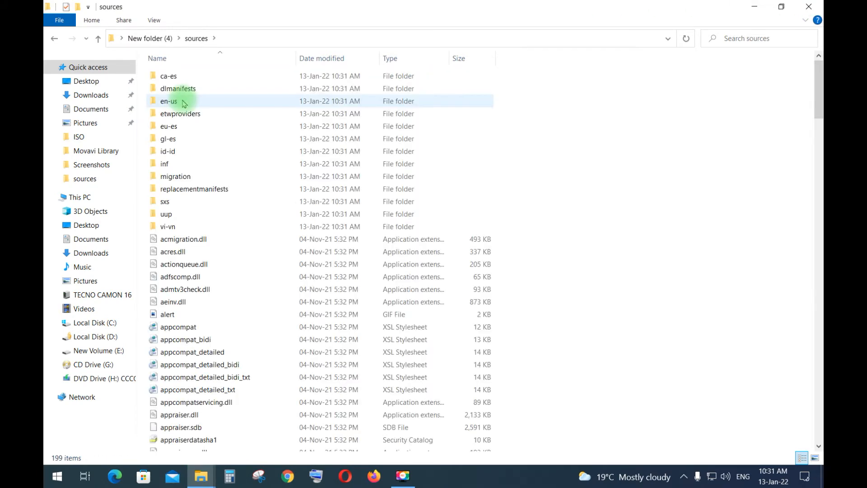
{"action": "scroll", "coordinate": [221, 290], "scroll_direction": "down", "scroll_amount": 5}
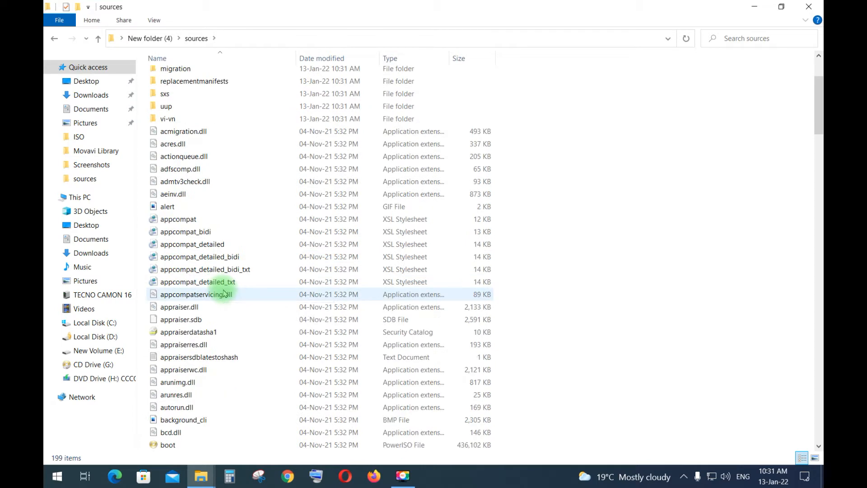
{"action": "scroll", "coordinate": [214, 313], "scroll_direction": "down", "scroll_amount": 1}
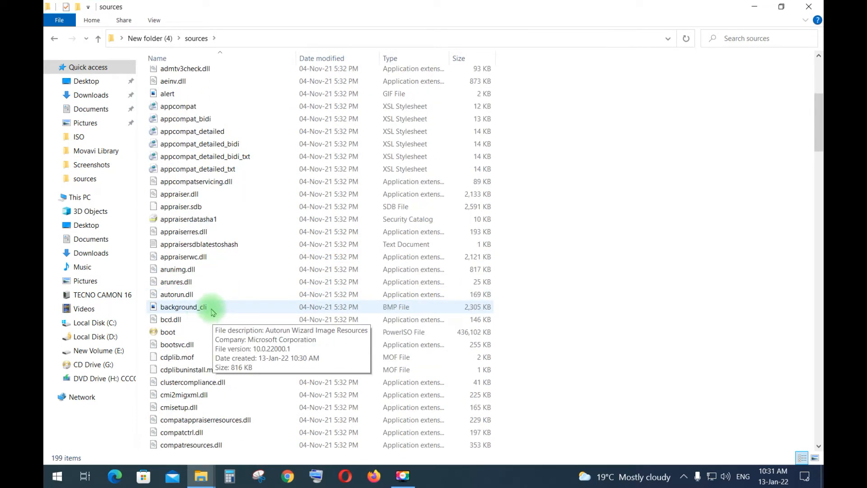
{"action": "left_click", "coordinate": [179, 235]}
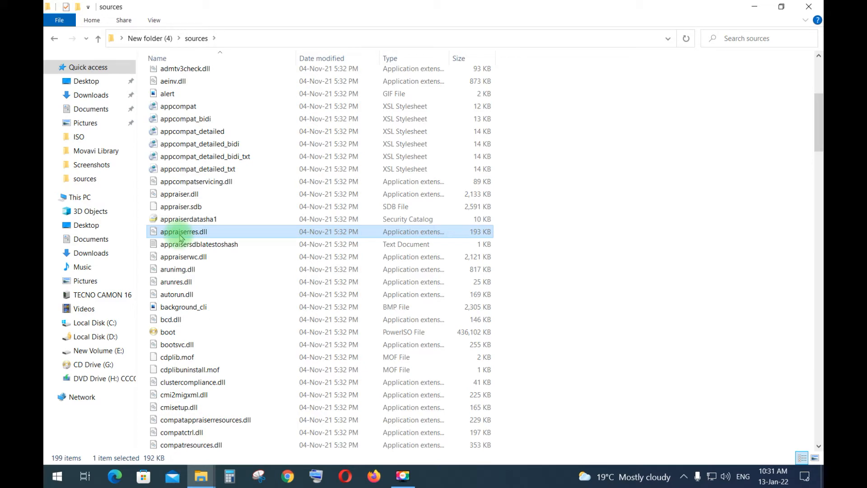
{"action": "right_click", "coordinate": [182, 236]}
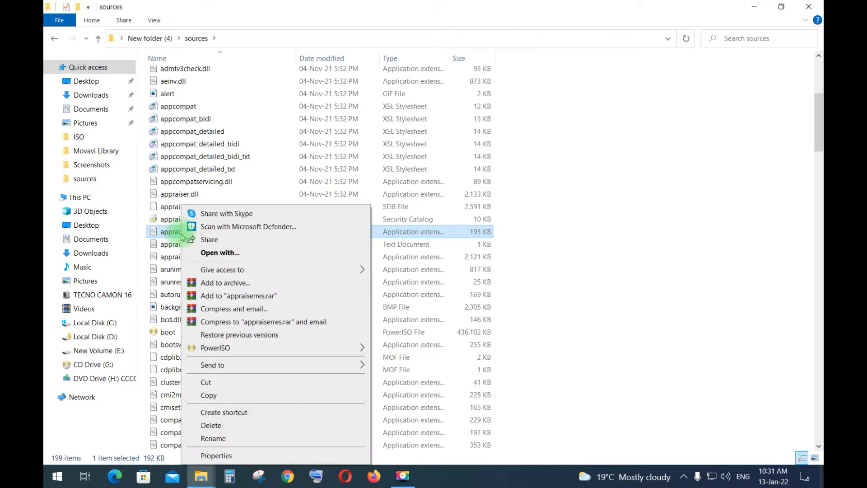
{"action": "left_click", "coordinate": [205, 251]}
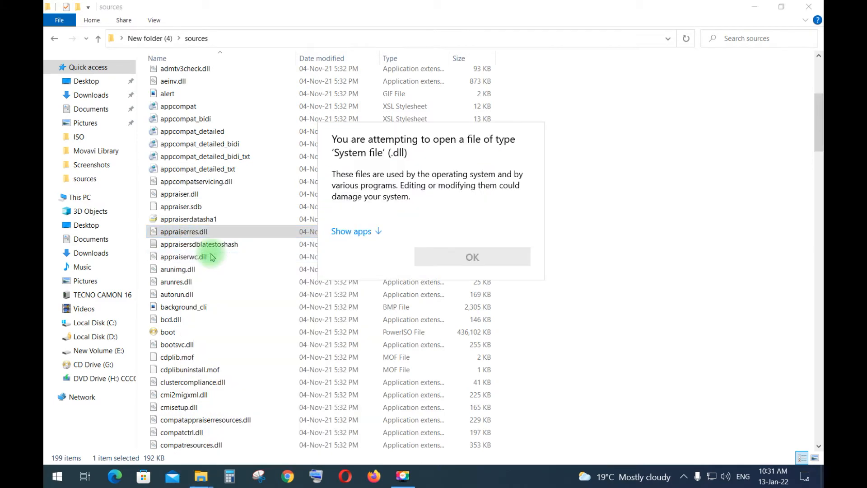
{"action": "left_click", "coordinate": [365, 239]}
{"action": "left_click", "coordinate": [484, 400]}
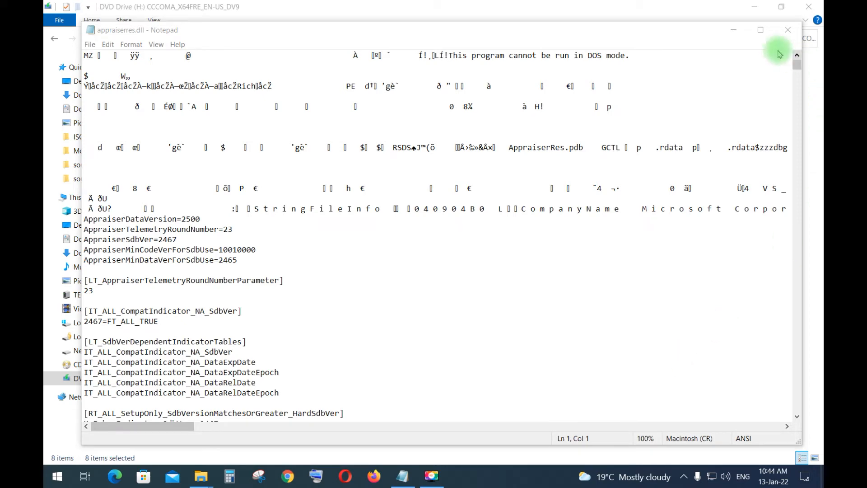
{"action": "left_click", "coordinate": [760, 30]}
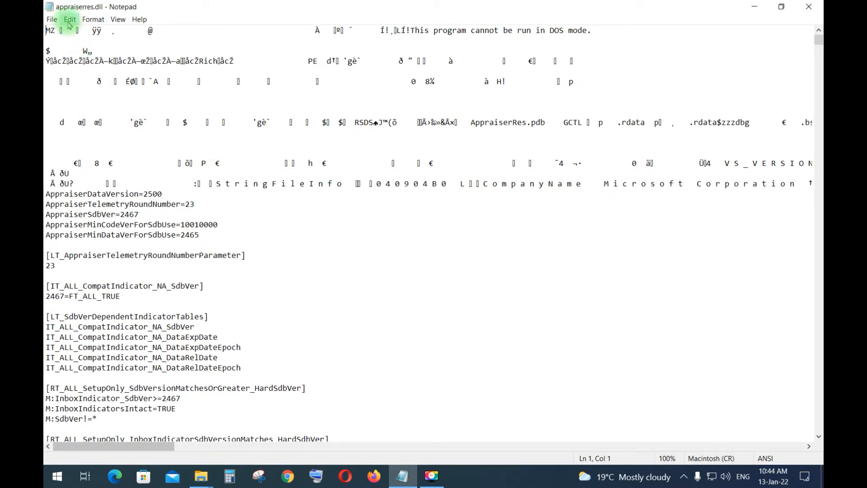
Find "tpm" in appraiserres.dll and delete the [FT_ALL_AssetTypesForTpmVersion] heading together with its AssetType line
{"action": "left_click", "coordinate": [70, 19]}
{"action": "left_click", "coordinate": [81, 105]}
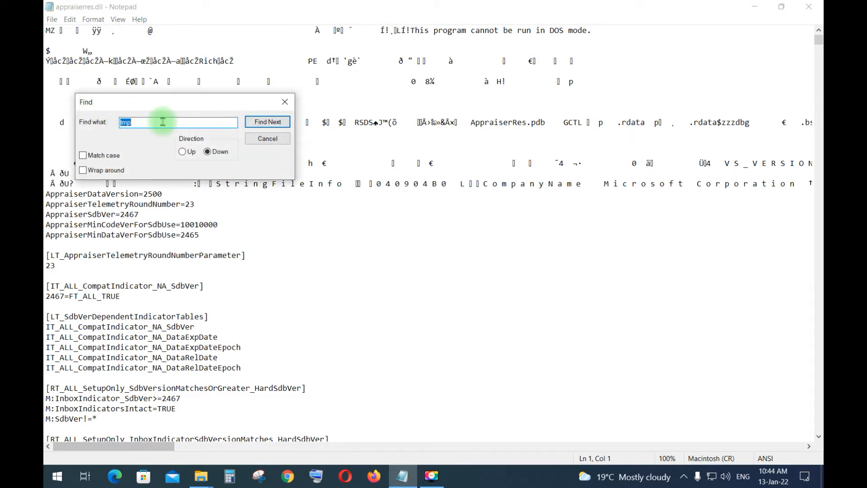
{"action": "type", "text": "t"}
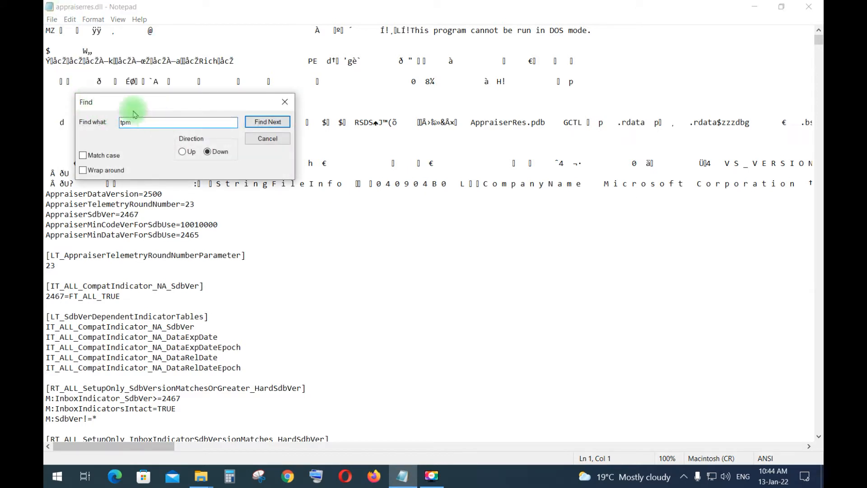
{"action": "left_click", "coordinate": [257, 121]}
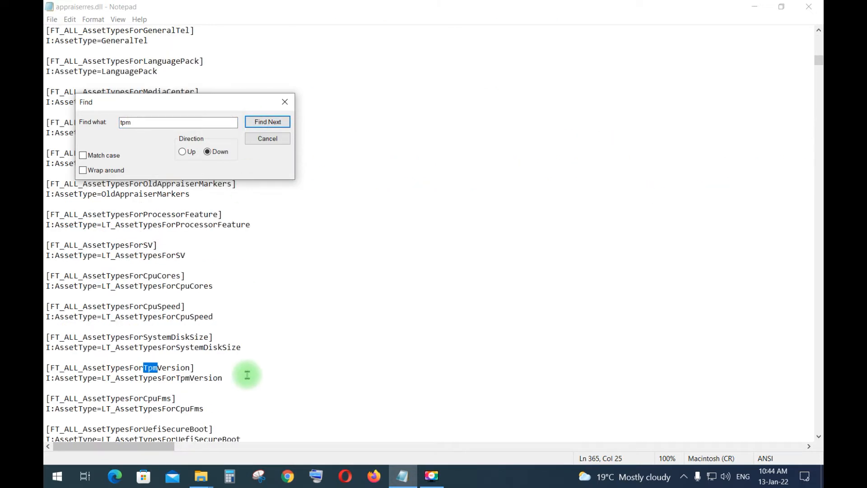
{"action": "scroll", "coordinate": [247, 375], "scroll_direction": "down", "scroll_amount": 1}
{"action": "left_click_drag", "start_coordinate": [48, 338], "coordinate": [226, 353]}
{"action": "key", "text": "Delete"}
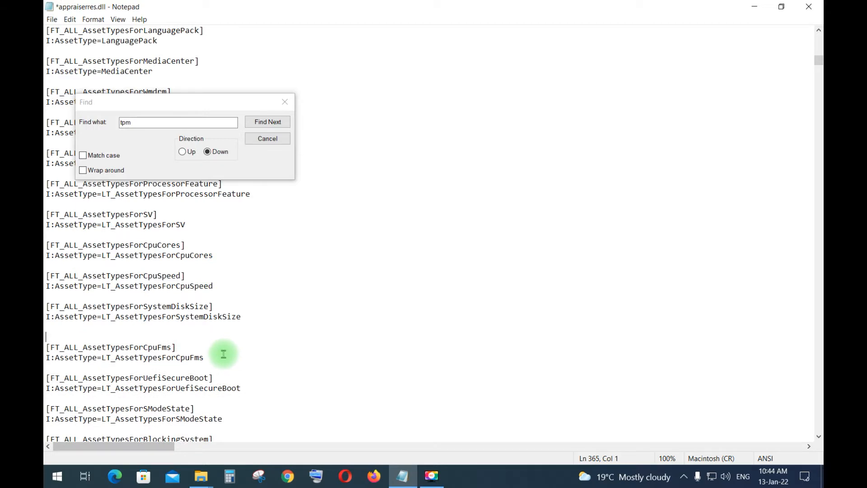
Find the next "tpm" match and delete the [FT_ANY_SubBucket_124] heading together with its E:DT_ALL_TPM_TpmVersionBlockingSV=TRUE line
{"action": "left_click", "coordinate": [267, 122]}
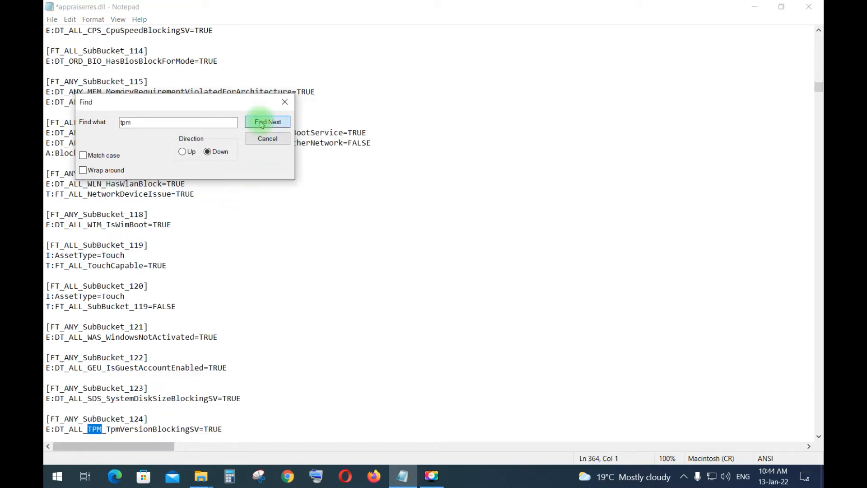
{"action": "scroll", "coordinate": [198, 398], "scroll_direction": "down", "scroll_amount": 1}
{"action": "left_click_drag", "start_coordinate": [49, 387], "coordinate": [222, 410]}
{"action": "key", "text": "Delete"}
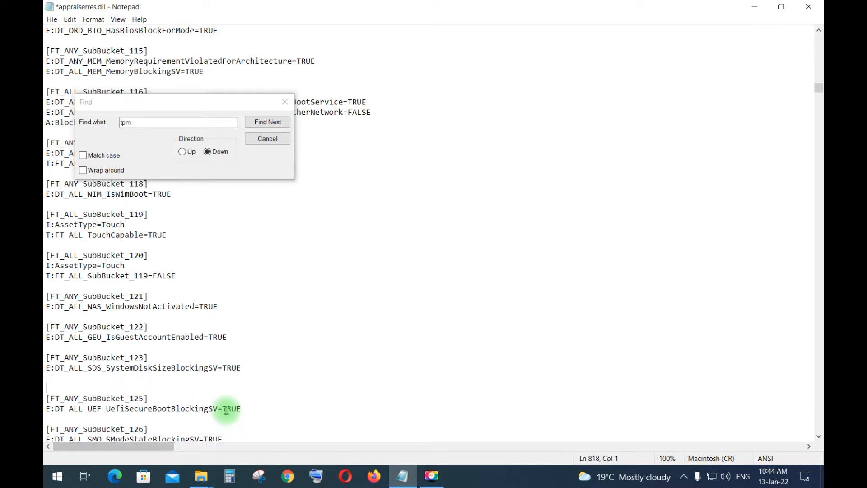
Find the next "tpm" match and delete the [FT_ALL_CompatMarker_BlockedByTpmVersion] heading together with its T:FT_ANY_SubBucket_124=TRUE line
{"action": "left_click", "coordinate": [268, 122]}
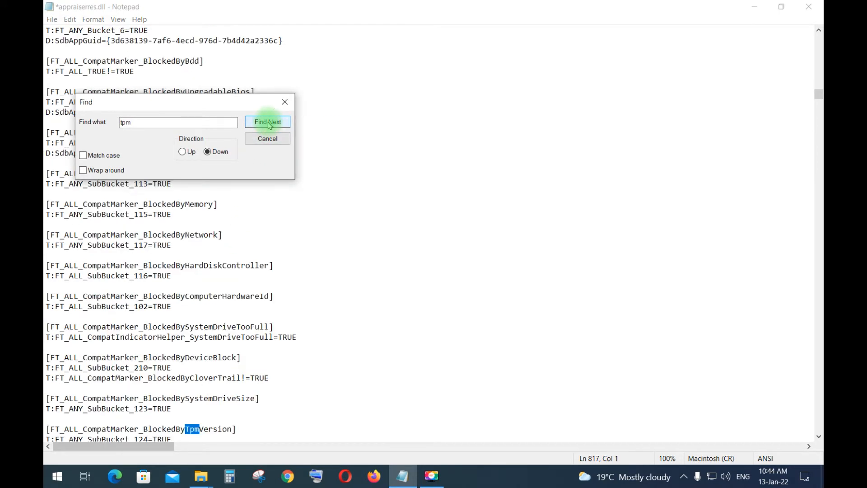
{"action": "scroll", "coordinate": [212, 316], "scroll_direction": "down", "scroll_amount": 2}
{"action": "left_click_drag", "start_coordinate": [48, 367], "coordinate": [180, 382]}
{"action": "key", "text": "Delete"}
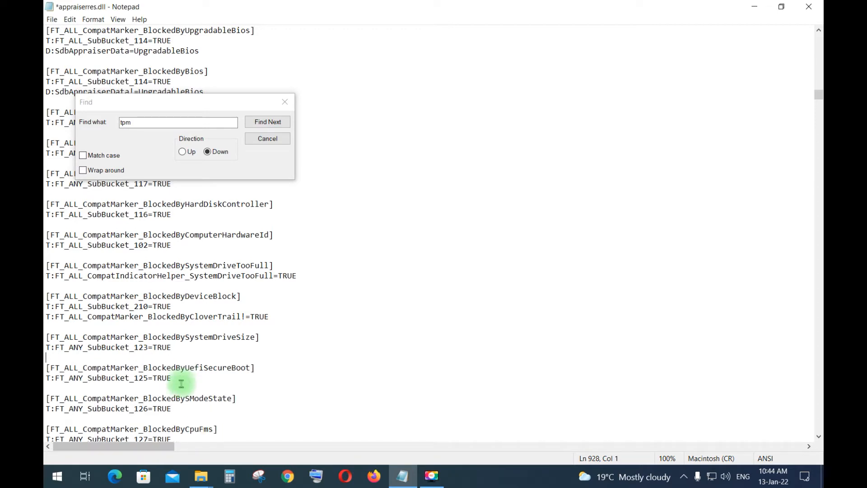
Skip the plain TpmVersion list entries and delete the [LT_AssetTypesForTpmVersion] heading, its TpmVersion line and the extra blank line
{"action": "left_click", "coordinate": [268, 122]}
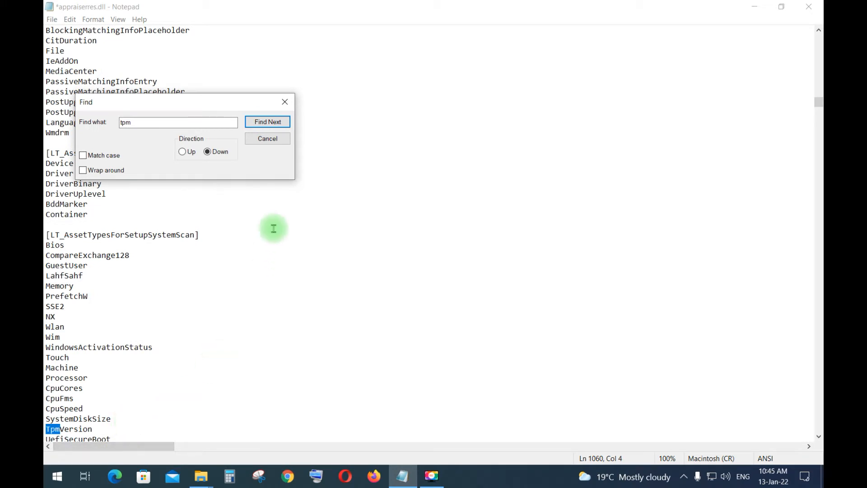
{"action": "left_click", "coordinate": [266, 123]}
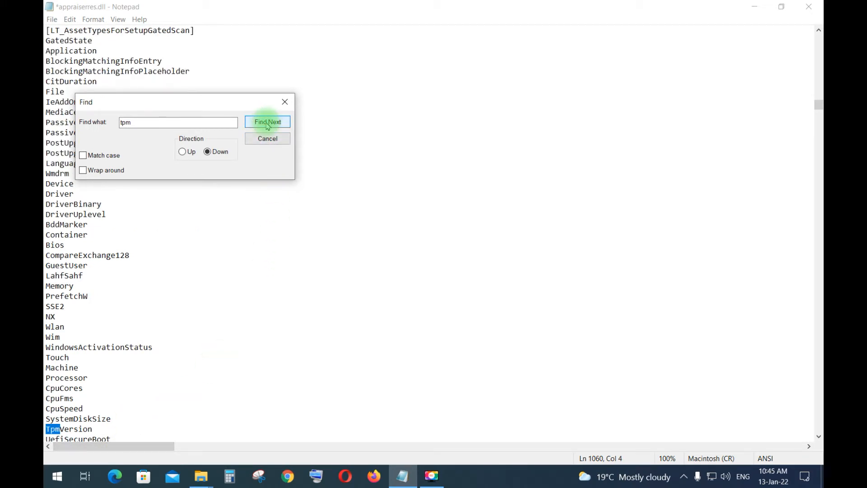
{"action": "left_click", "coordinate": [267, 122]}
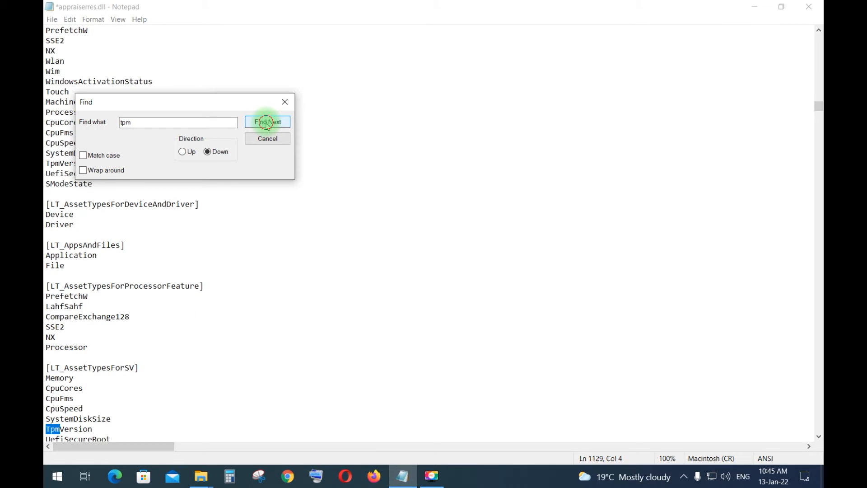
{"action": "left_click", "coordinate": [266, 122]}
{"action": "scroll", "coordinate": [242, 273], "scroll_direction": "down", "scroll_amount": 3}
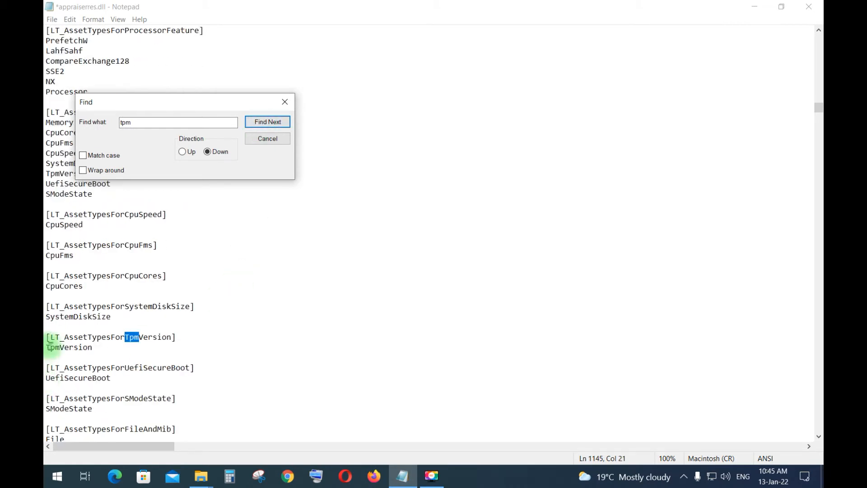
{"action": "left_click_drag", "start_coordinate": [50, 334], "coordinate": [157, 353]}
{"action": "key", "text": "Delete"}
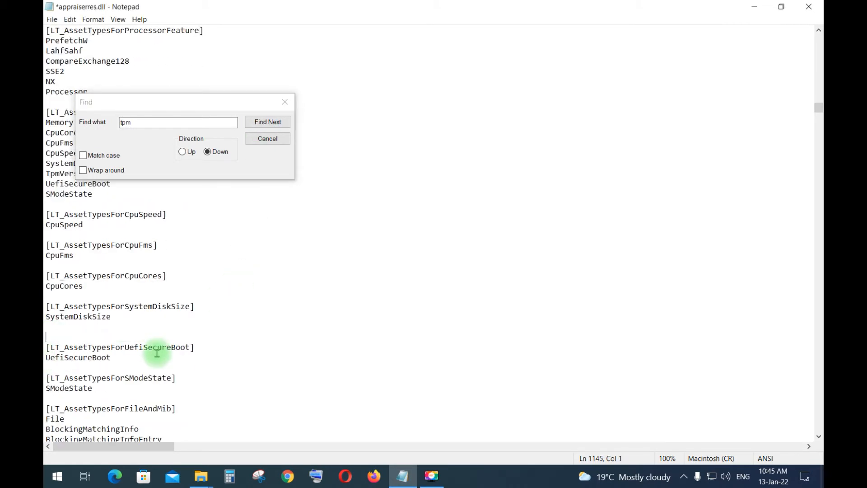
{"action": "key", "text": "BackSpace"}
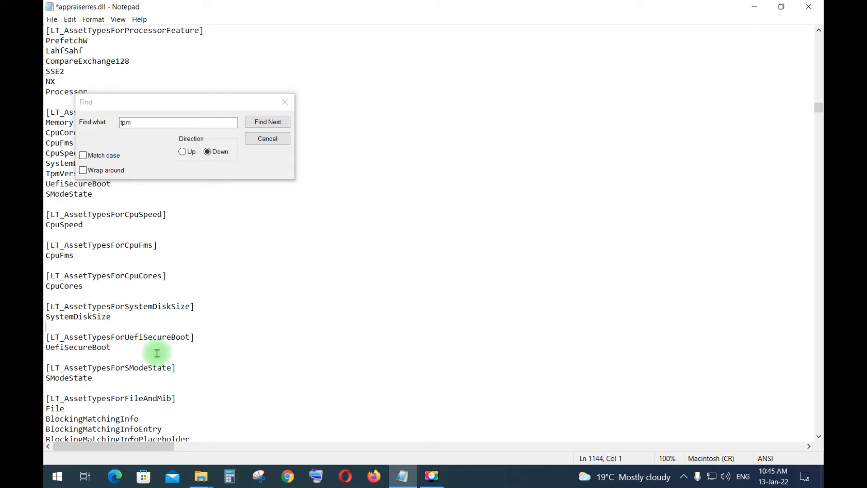
Skip the next plain TpmVersion list entries and delete the TPM=FT_ALL_AssetTypesForTpmVersion line without leaving a gap
{"action": "left_click", "coordinate": [275, 124]}
{"action": "scroll", "coordinate": [142, 324], "scroll_direction": "down", "scroll_amount": 1}
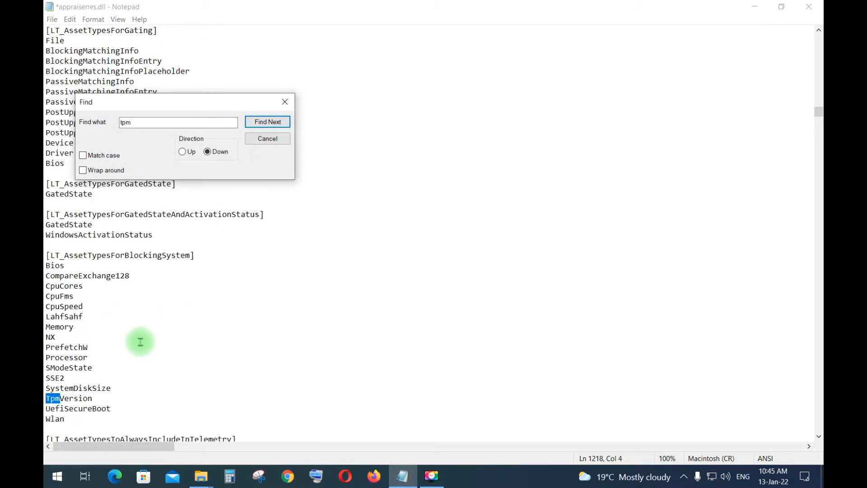
{"action": "left_click", "coordinate": [267, 121]}
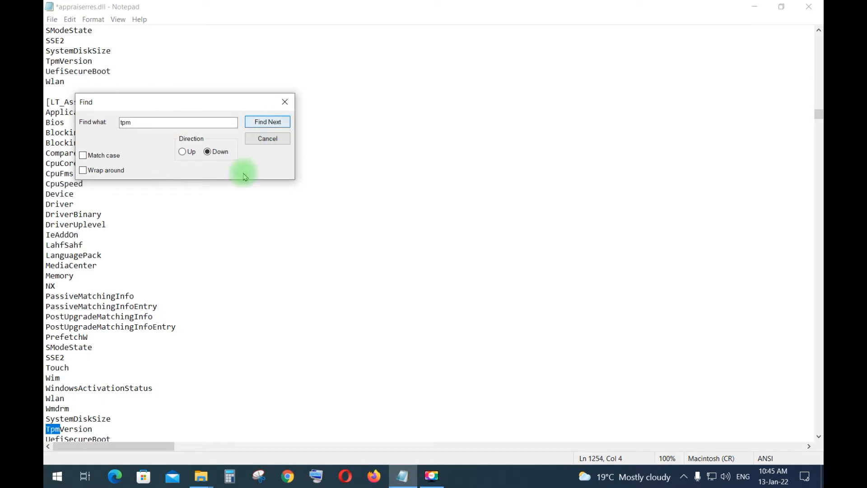
{"action": "scroll", "coordinate": [177, 296], "scroll_direction": "down", "scroll_amount": 1}
{"action": "left_click", "coordinate": [271, 122]}
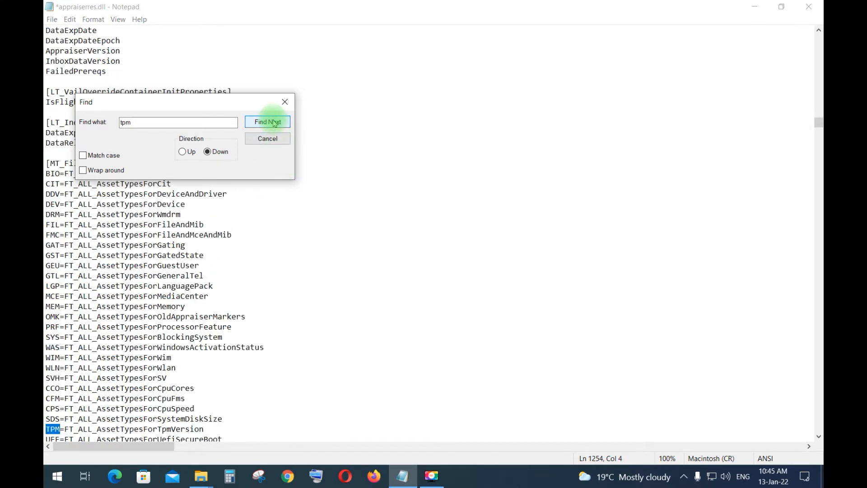
{"action": "scroll", "coordinate": [203, 316], "scroll_direction": "down", "scroll_amount": 2}
{"action": "left_click_drag", "start_coordinate": [47, 367], "coordinate": [212, 373]}
{"action": "key", "text": "BackSpace"}
{"action": "key", "text": "BackSpace"}
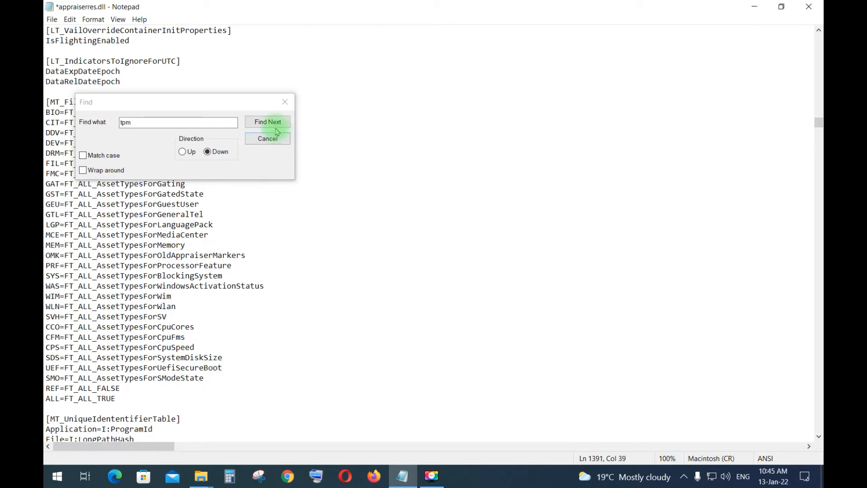
Find the TpmVersion=I:AssetType line in the [MT_UniqueIdententifierTable] section and delete it without leaving a gap
{"action": "left_click", "coordinate": [271, 123]}
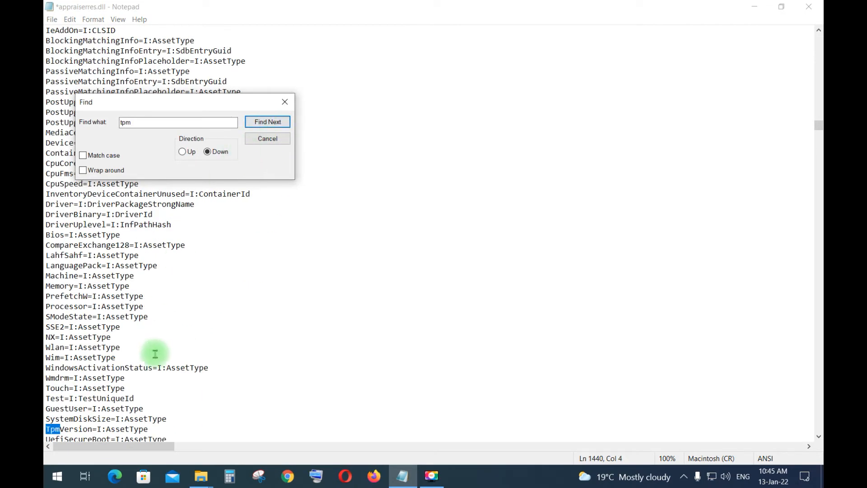
{"action": "left_click_drag", "start_coordinate": [47, 365], "coordinate": [175, 373]}
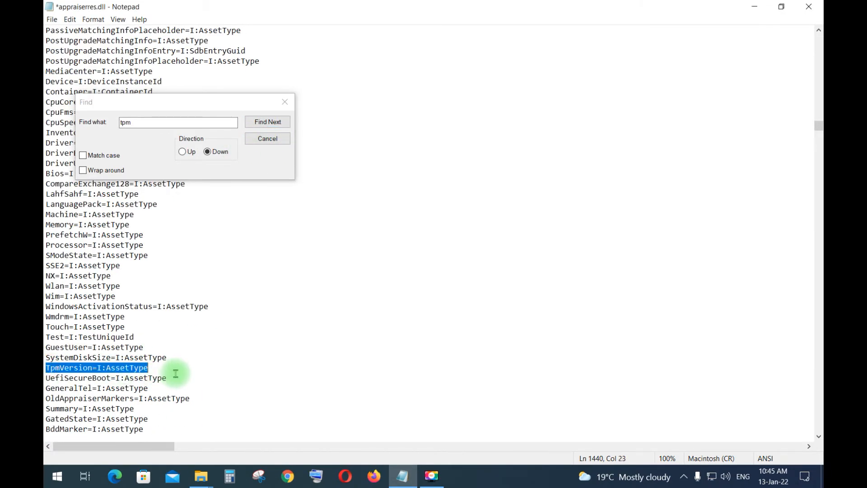
{"action": "key", "text": "BackSpace"}
{"action": "key", "text": "BackSpace"}
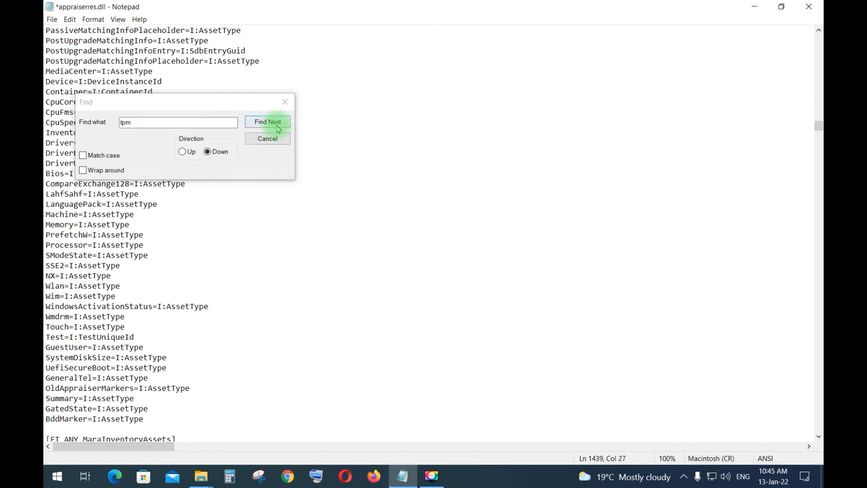
Find the T:DT_ALL_TPM_TpmVersionBlockingSVSetup=TRUE line under [DT_ANY_SVH_BlockingSV] and delete it with its empty line
{"action": "left_click", "coordinate": [277, 125]}
{"action": "scroll", "coordinate": [239, 294], "scroll_direction": "down", "scroll_amount": 2}
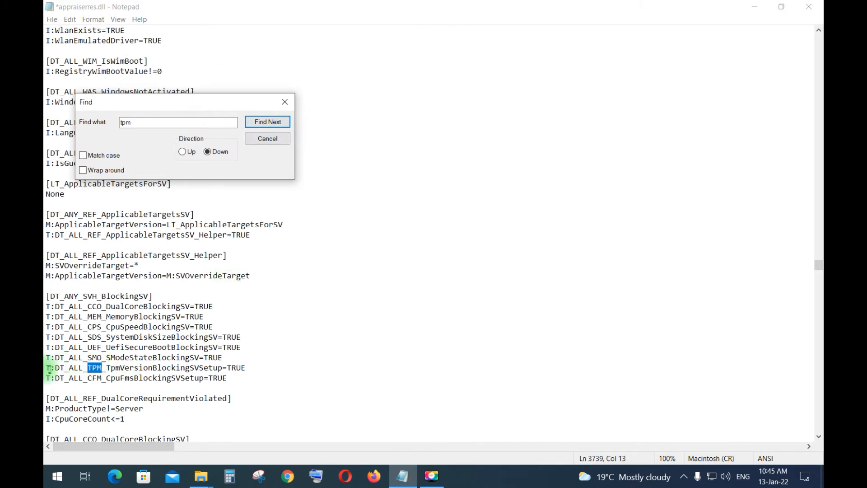
{"action": "left_click", "coordinate": [48, 368]}
{"action": "left_click_drag", "start_coordinate": [48, 368], "coordinate": [275, 363]}
{"action": "key", "text": "BackSpace"}
{"action": "key", "text": "BackSpace"}
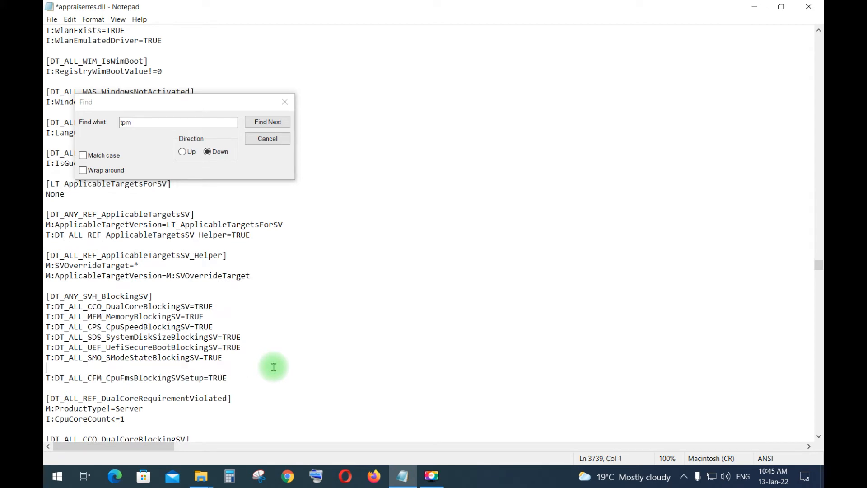
Find the [LT_TpmInvalidStates] heading and delete it together with its 0 and 1 lines
{"action": "left_click", "coordinate": [267, 122]}
{"action": "scroll", "coordinate": [184, 392], "scroll_direction": "down", "scroll_amount": 1}
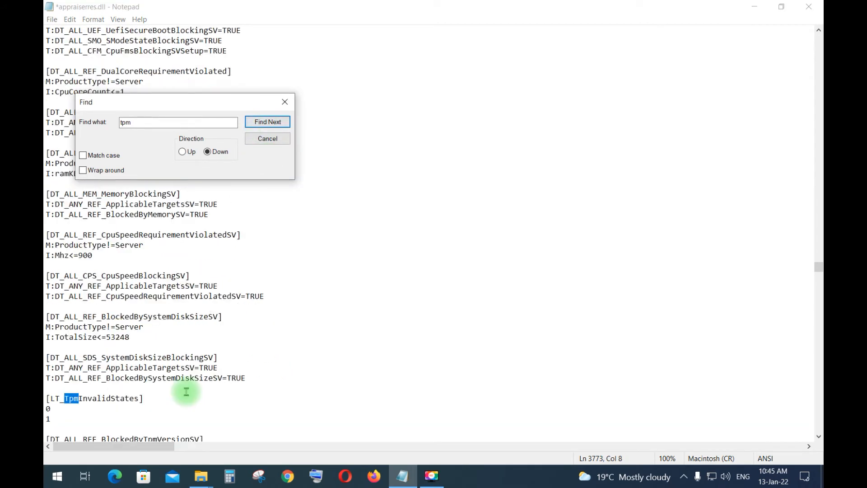
{"action": "left_click_drag", "start_coordinate": [48, 398], "coordinate": [104, 412]}
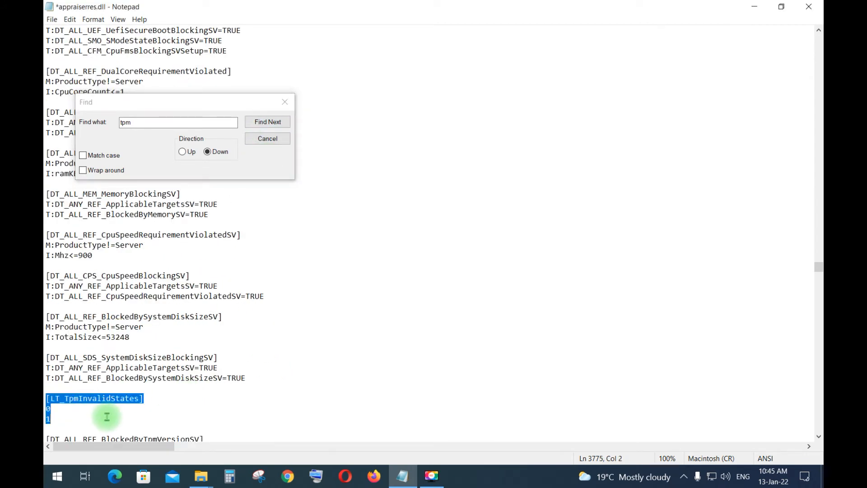
{"action": "key", "text": "Delete"}
{"action": "key", "text": "BackSpace"}
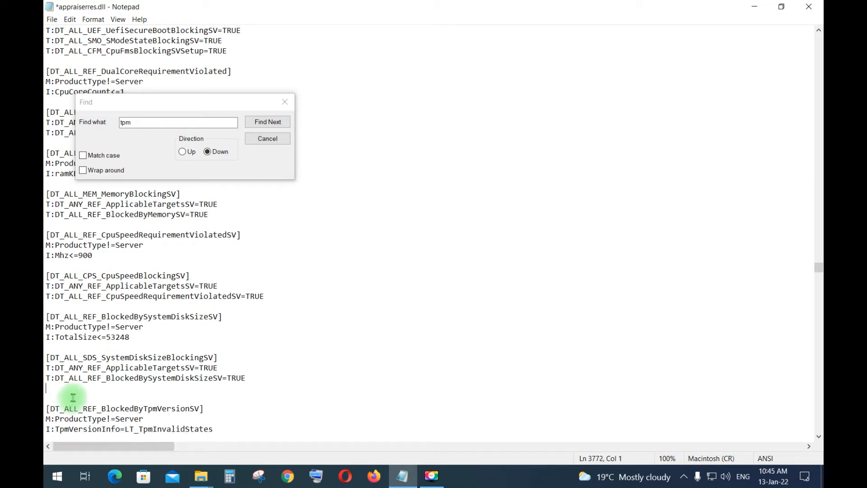
Delete the [DT_ALL_REF_BlockedByTpmVersionSV] heading and its I:TpmVersionInfo=LT_TpmInvalidStates line, keeping the M:ProductType!=Server line
{"action": "left_click", "coordinate": [276, 120]}
{"action": "left_click_drag", "start_coordinate": [47, 398], "coordinate": [210, 402]}
{"action": "key", "text": "BackSpace"}
{"action": "key", "text": "BackSpace"}
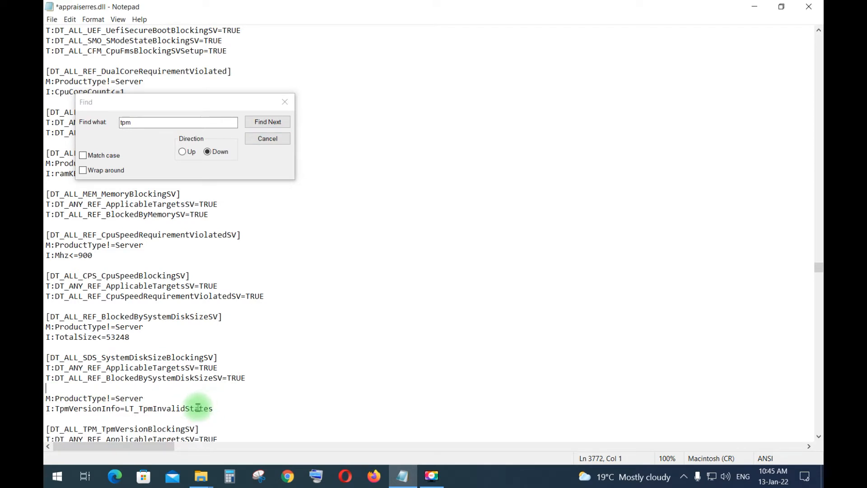
{"action": "left_click", "coordinate": [274, 124]}
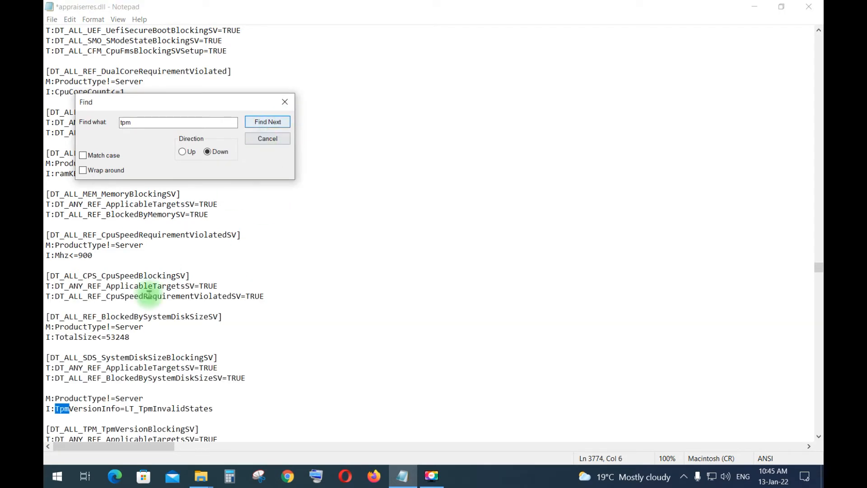
{"action": "left_click_drag", "start_coordinate": [47, 408], "coordinate": [226, 412]}
{"action": "key", "text": "BackSpace"}
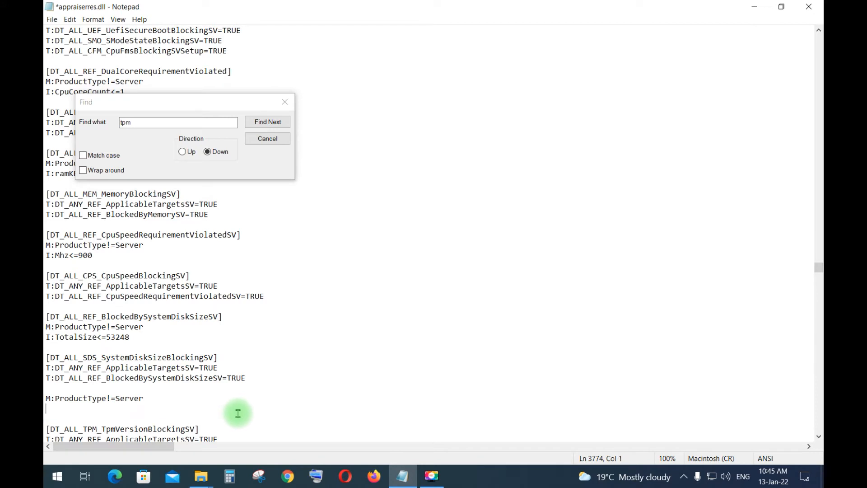
{"action": "key", "text": "Delete"}
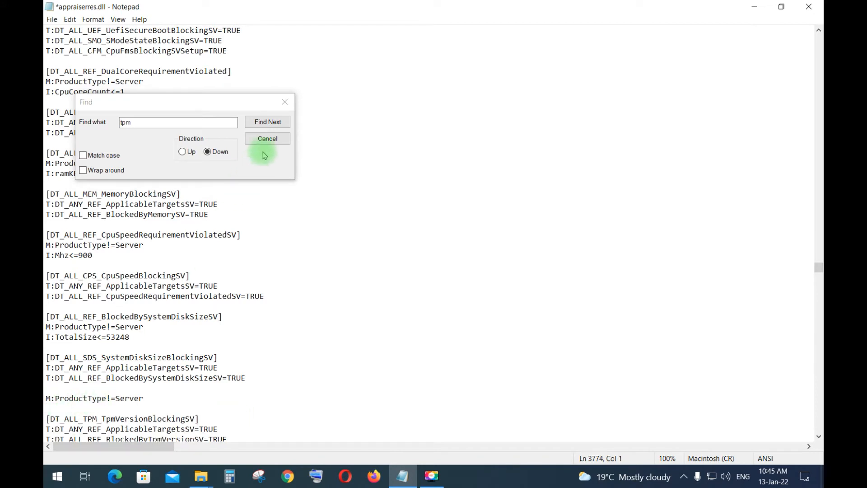
Delete the [DT_ALL_TPM_TpmVersionBlockingSV] heading and its T:DT_ALL_REF_BlockedByTpmVersionSV=TRUE line, keeping the ApplicableTargetsSV line
{"action": "left_click", "coordinate": [269, 123]}
{"action": "scroll", "coordinate": [229, 333], "scroll_direction": "down", "scroll_amount": 2}
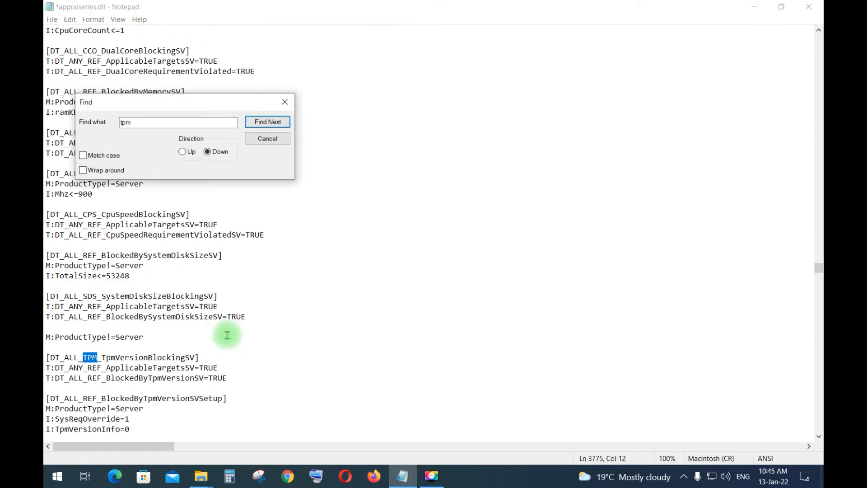
{"action": "left_click_drag", "start_coordinate": [47, 357], "coordinate": [234, 361]}
{"action": "key", "text": "BackSpace"}
{"action": "key", "text": "Delete"}
{"action": "left_click", "coordinate": [268, 123]}
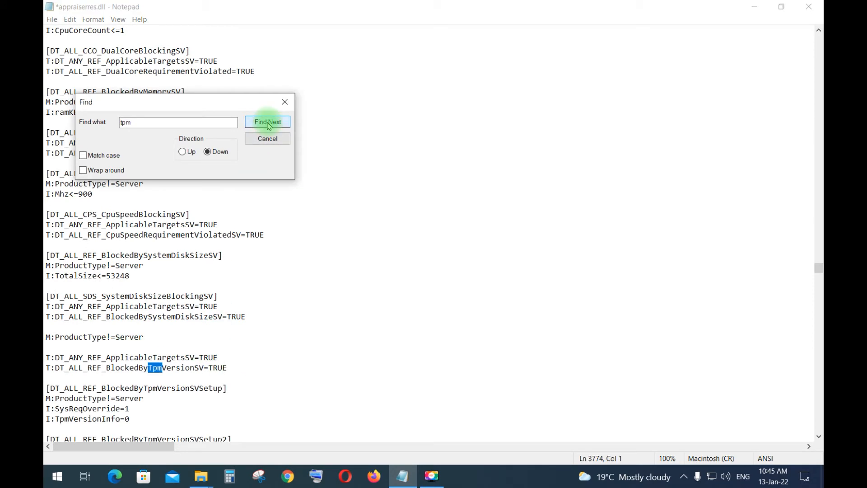
{"action": "left_click_drag", "start_coordinate": [47, 368], "coordinate": [228, 373]}
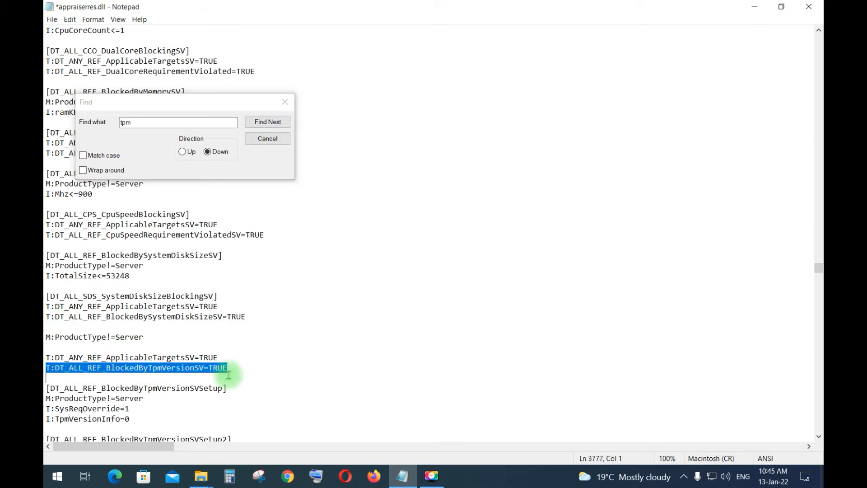
{"action": "key", "text": "BackSpace"}
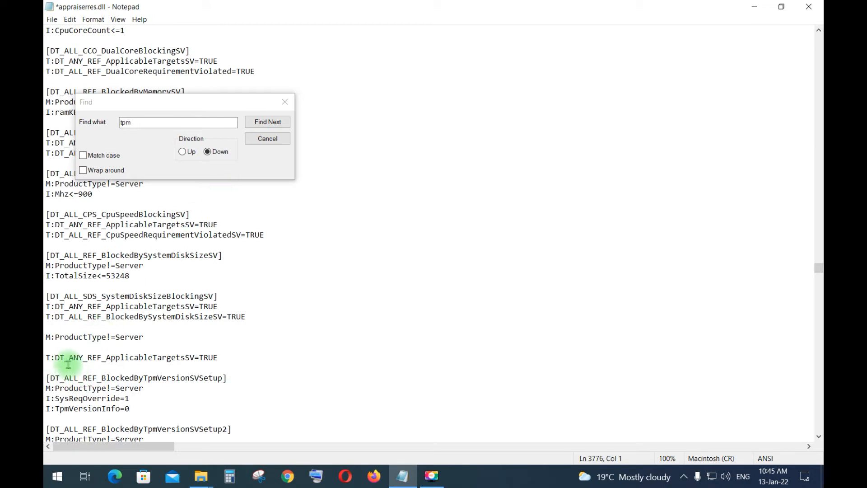
Delete the [DT_ALL_REF_BlockedByTpmVersionSVSetup] heading and its I:TpmVersionInfo=0 line, keeping the ProductType and SysReqOverride lines
{"action": "left_click", "coordinate": [267, 122]}
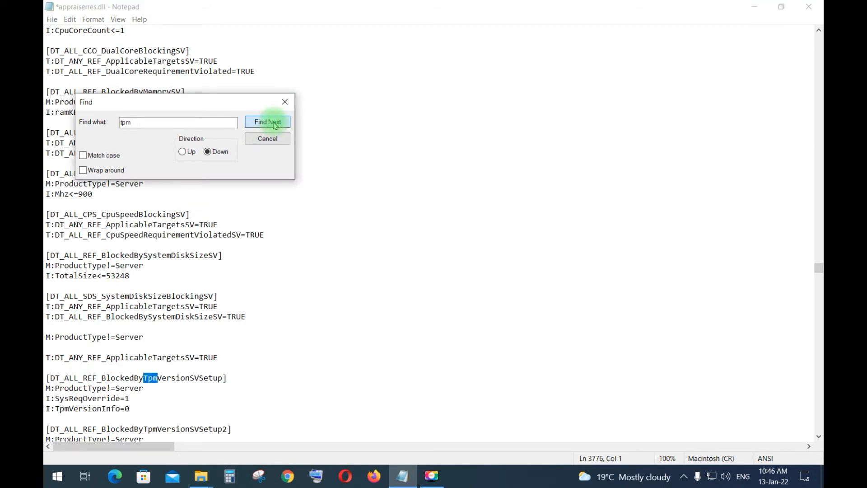
{"action": "left_click_drag", "start_coordinate": [47, 377], "coordinate": [220, 379]}
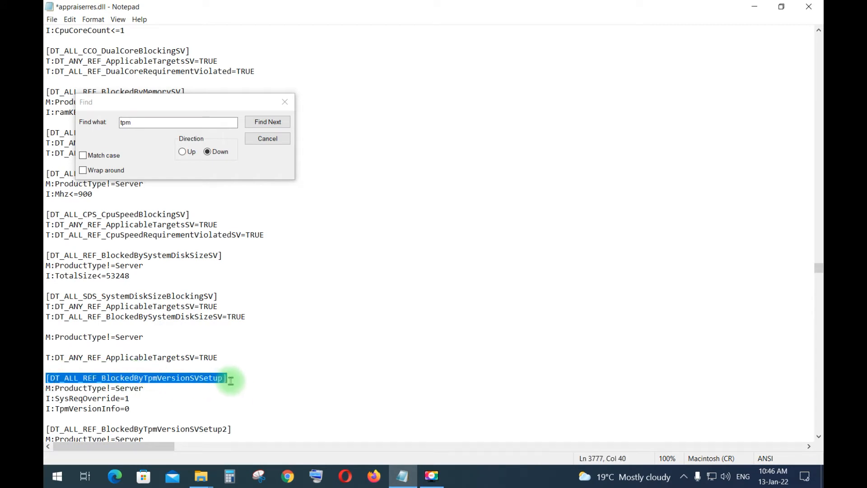
{"action": "key", "text": "BackSpace"}
{"action": "key", "text": "BackSpace"}
{"action": "left_click", "coordinate": [267, 122]}
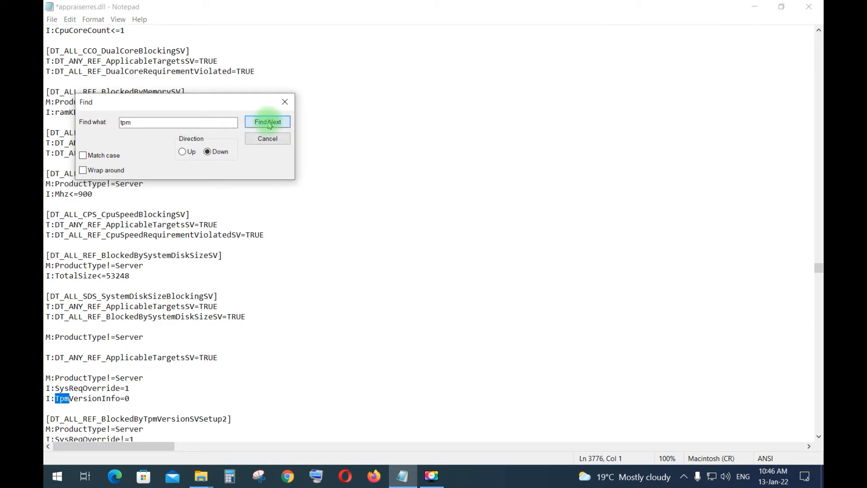
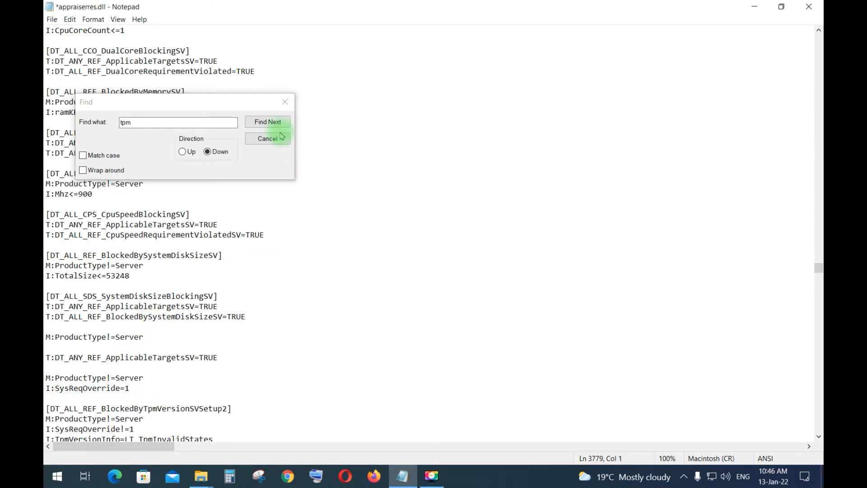
Find the [DT_ALL_REF_BlockedByTpmVersionSVSetup2] heading and delete it together with the blank line before it
{"action": "left_click", "coordinate": [267, 122]}
{"action": "left_click_drag", "start_coordinate": [48, 409], "coordinate": [252, 406]}
{"action": "key", "text": "BackSpace"}
{"action": "key", "text": "BackSpace"}
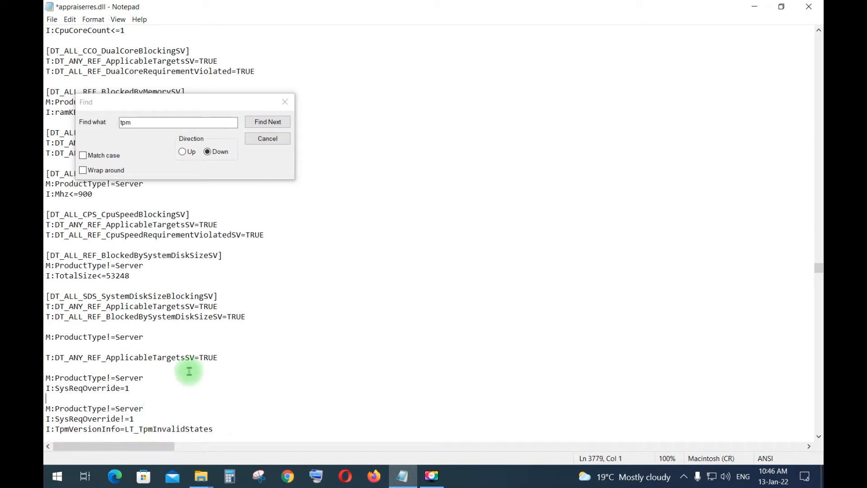
Find and delete the I:TpmVersionInfo=LT_TpmInvalidStates line below I:SysReqOverride!=1, along with the extra blank line it leaves
{"action": "left_click", "coordinate": [275, 128]}
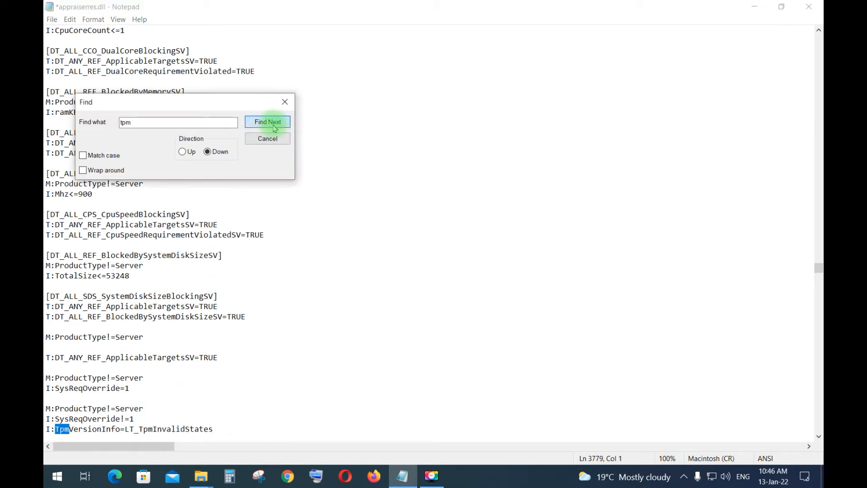
{"action": "left_click_drag", "start_coordinate": [47, 428], "coordinate": [252, 430]}
{"action": "key", "text": "BackSpace"}
{"action": "scroll", "coordinate": [251, 430], "scroll_direction": "down", "scroll_amount": 1}
{"action": "key", "text": "Delete"}
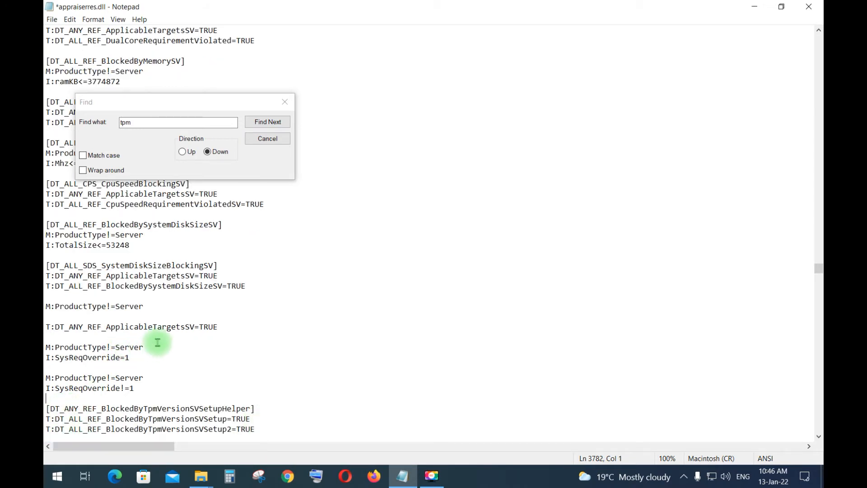
Delete the [DT_ANY_REF_BlockedByTpmVersionSVSetupHelper] heading, its BlockedByTpmVersionSVSetup=TRUE and BlockedByTpmVersionSVSetup2=TRUE lines, and the surplus blank lines
{"action": "left_click", "coordinate": [258, 122]}
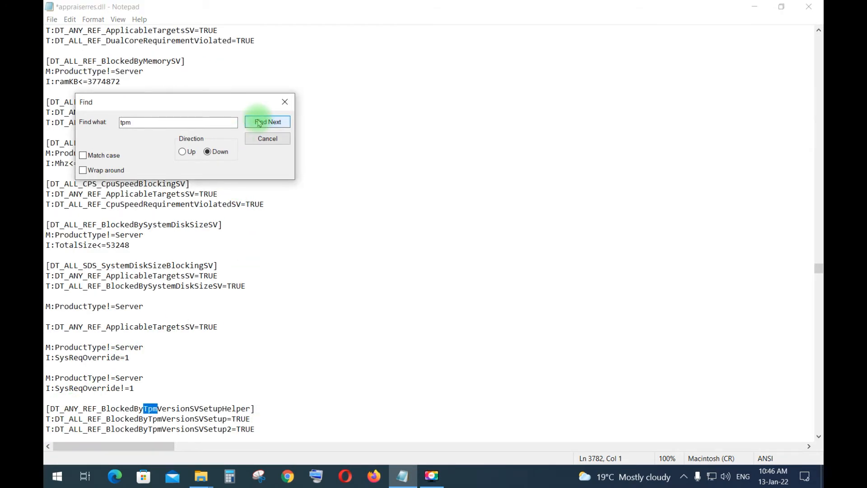
{"action": "left_click_drag", "start_coordinate": [47, 408], "coordinate": [261, 409]}
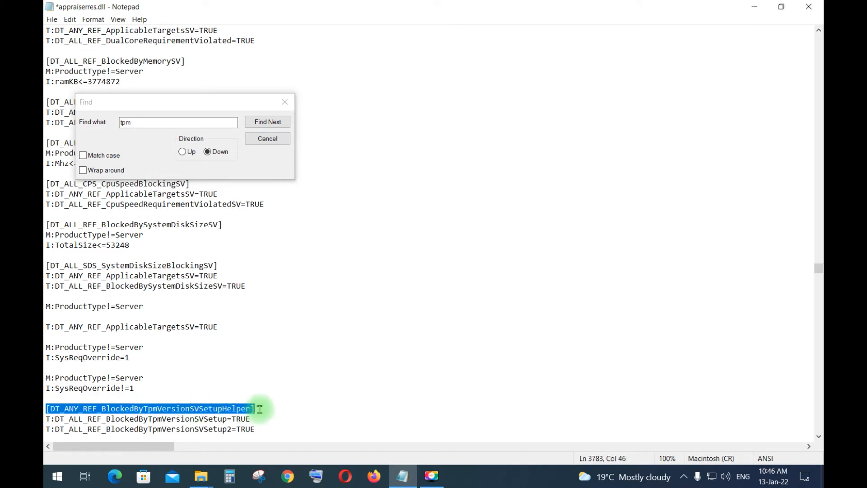
{"action": "key", "text": "BackSpace"}
{"action": "key", "text": "BackSpace"}
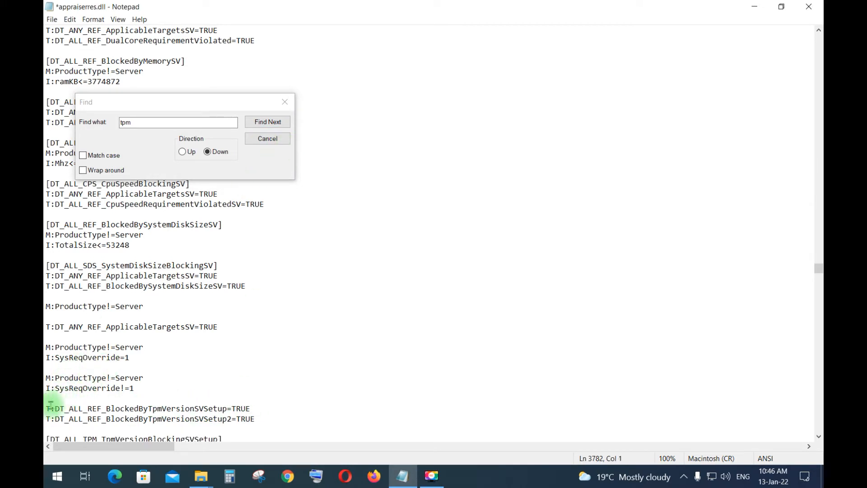
{"action": "left_click_drag", "start_coordinate": [49, 404], "coordinate": [273, 376]}
{"action": "key", "text": "BackSpace"}
{"action": "key", "text": "BackSpace"}
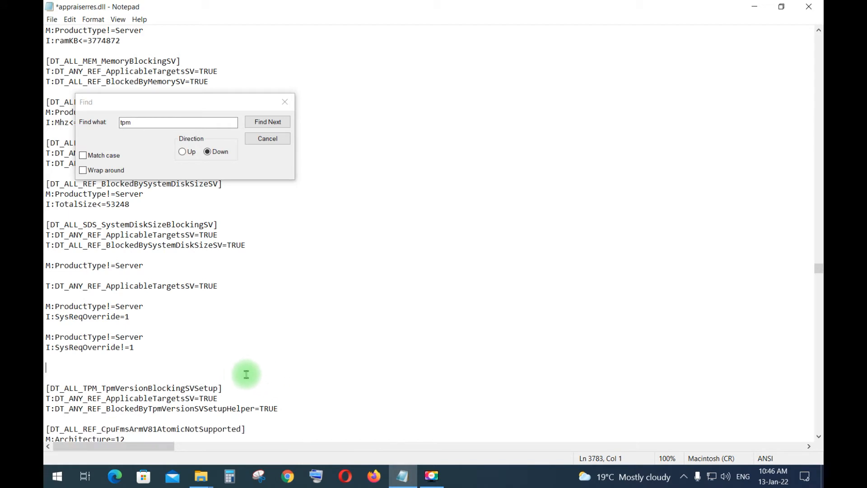
{"action": "key", "text": "Delete"}
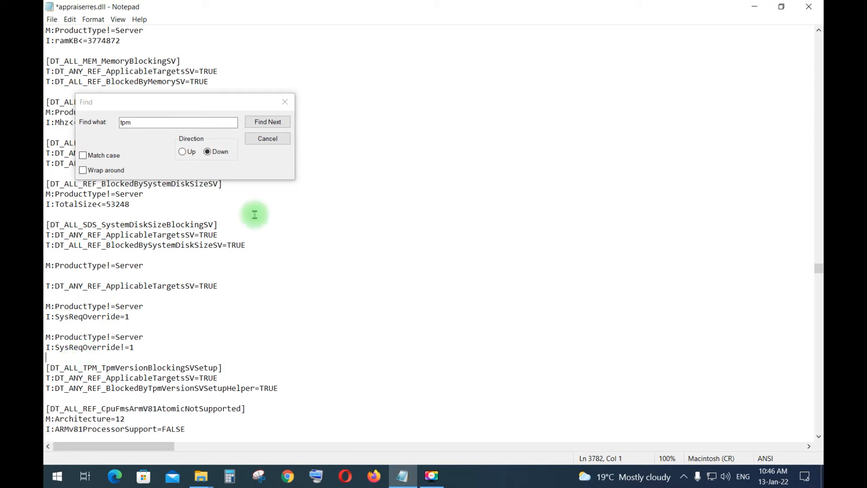
{"action": "left_click", "coordinate": [270, 121]}
{"action": "left_click_drag", "start_coordinate": [47, 367], "coordinate": [248, 378]}
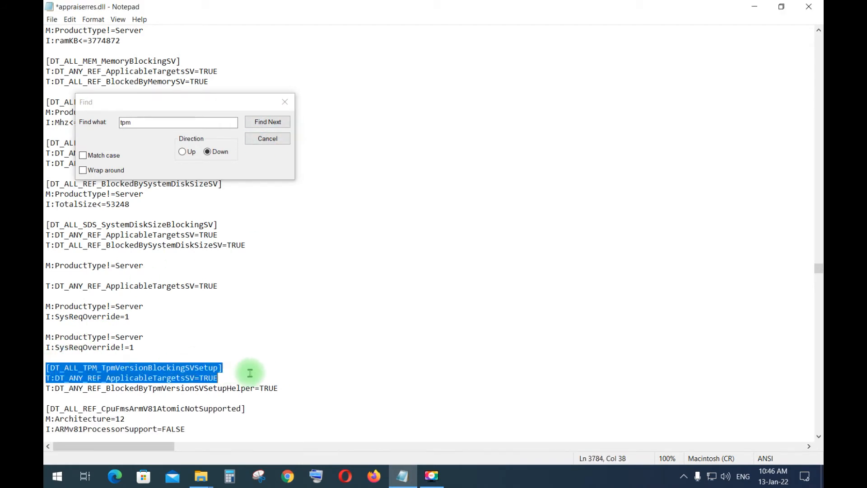
{"action": "key", "text": "BackSpace"}
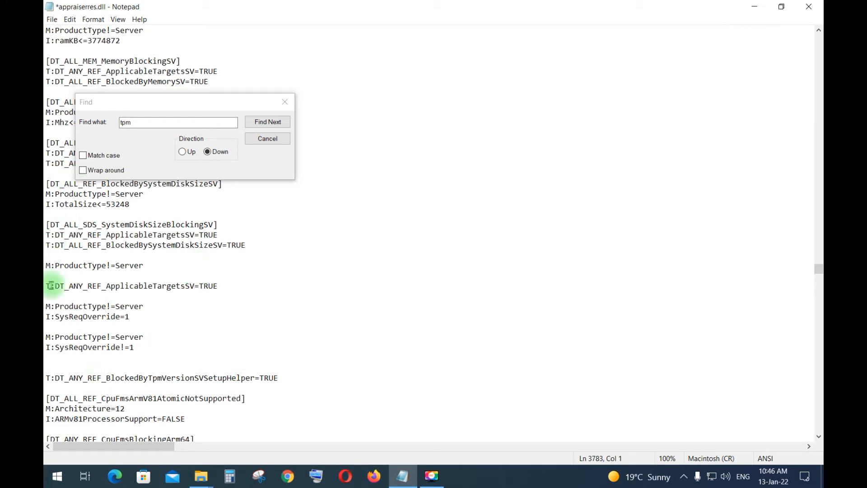
{"action": "left_click", "coordinate": [70, 19]}
{"action": "left_click", "coordinate": [79, 32]}
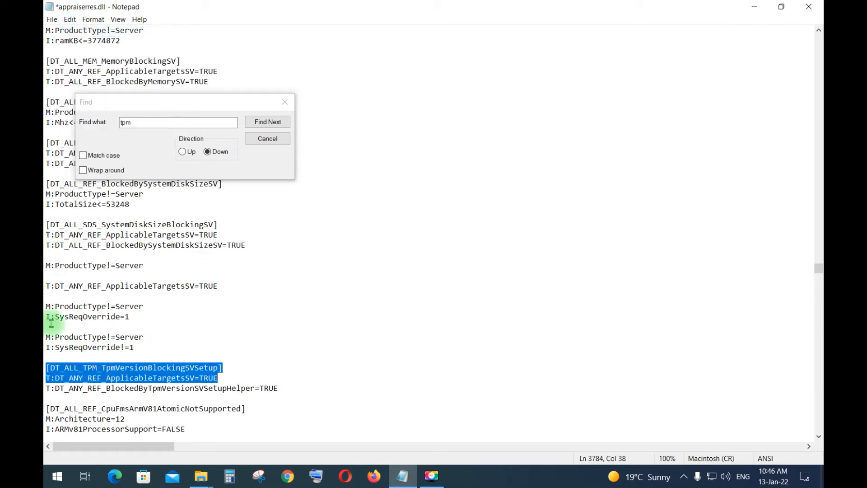
Delete the [DT_ALL_TPM_TpmVersionBlockingSVSetup] heading and its T:DT_ANY_REF_BlockedByTpmVersionSVSetupHelper=TRUE line, keeping the ApplicableTargetsSV line
{"action": "left_click", "coordinate": [50, 356]}
{"action": "left_click_drag", "start_coordinate": [90, 361], "coordinate": [243, 367]}
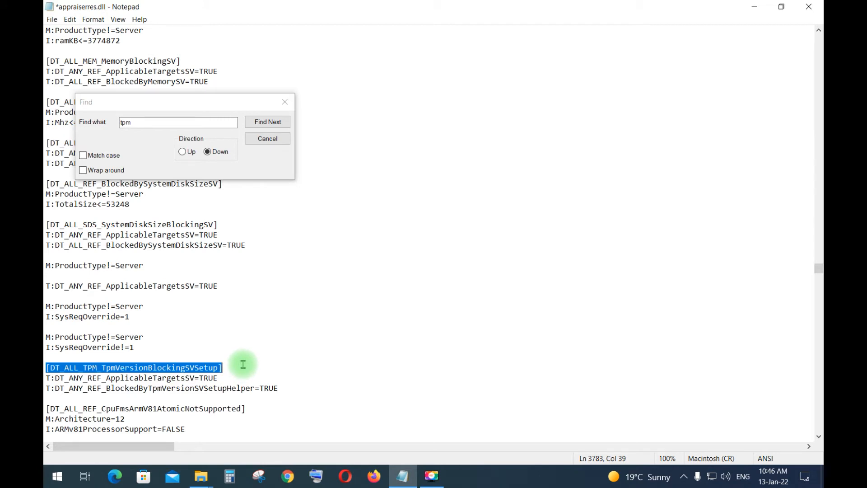
{"action": "key", "text": "Delete"}
{"action": "key", "text": "BackSpace"}
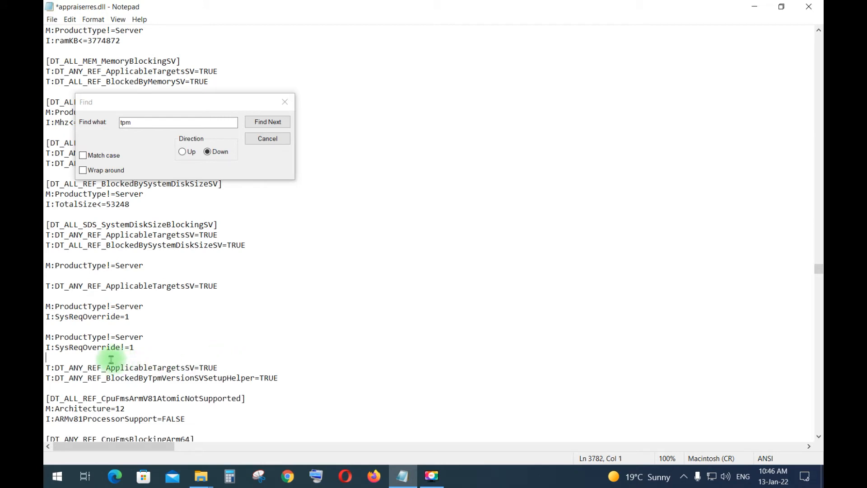
{"action": "left_click", "coordinate": [265, 122]}
{"action": "left_click", "coordinate": [48, 377]}
{"action": "left_click_drag", "start_coordinate": [48, 377], "coordinate": [261, 379]}
{"action": "key", "text": "Delete"}
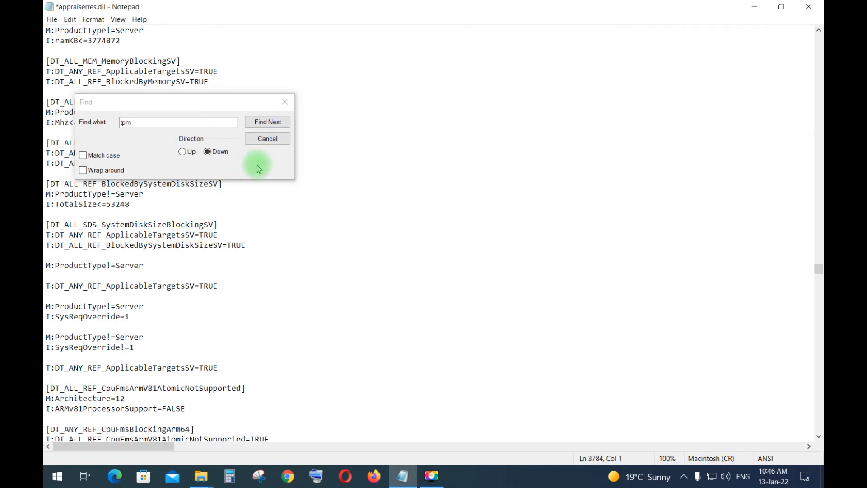
Find and delete the Tpm=I:Marker_BlockedByTpmVersion line in the [IT_OMK_CompatIndicator_OldMarkers_RedReason] section
{"action": "left_click", "coordinate": [268, 122]}
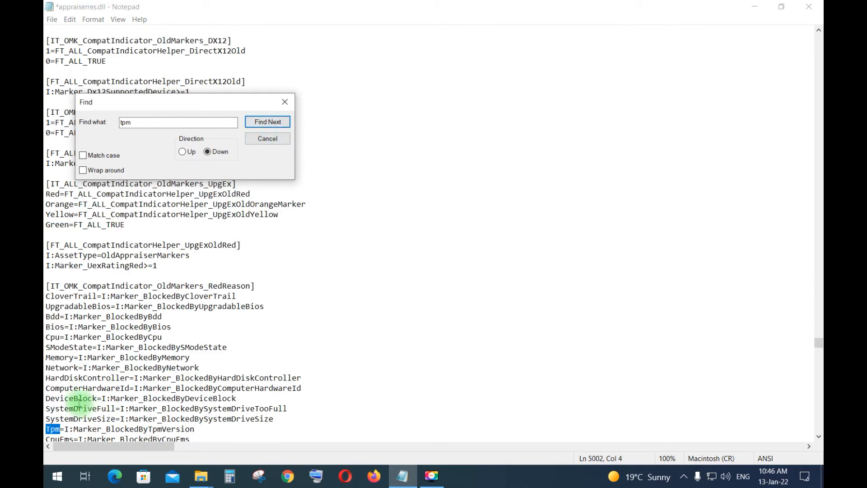
{"action": "scroll", "coordinate": [59, 408], "scroll_direction": "down", "scroll_amount": 2}
{"action": "left_click_drag", "start_coordinate": [47, 367], "coordinate": [202, 368]}
{"action": "key", "text": "Delete"}
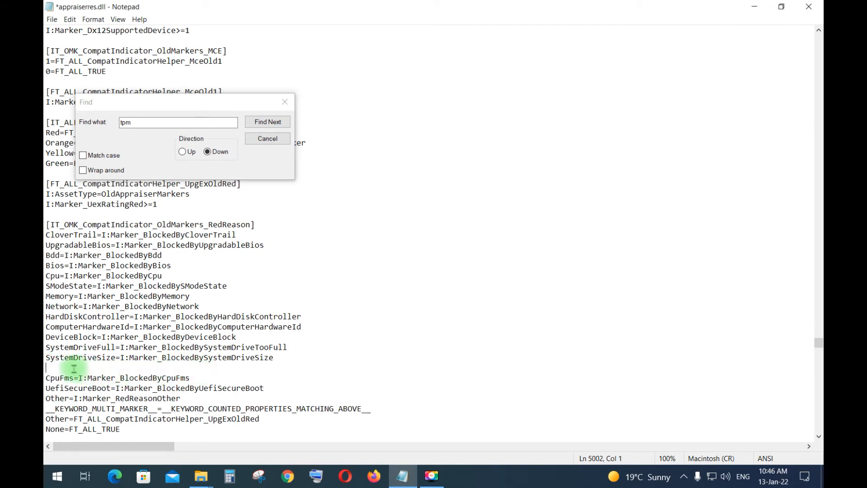
{"action": "key", "text": "BackSpace"}
Find and delete the TPM line in the [IT_ALL_CompatIndicator_FreshMarkers_RedReason] section
{"action": "left_click", "coordinate": [267, 122]}
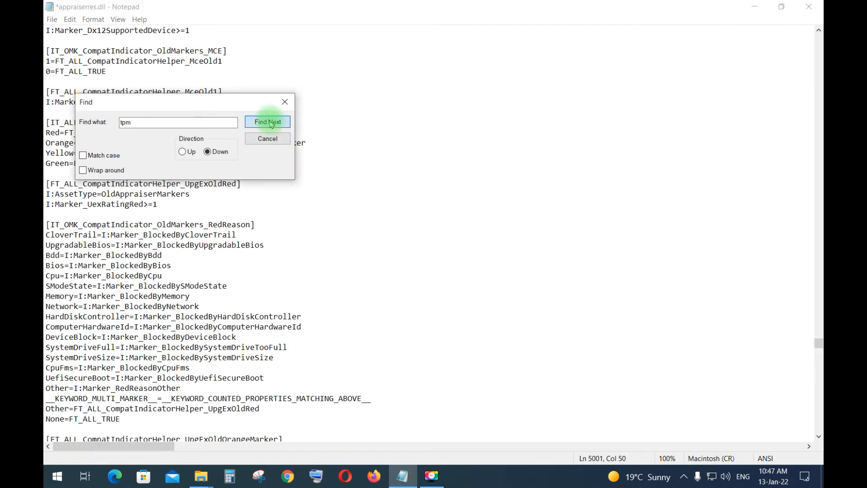
{"action": "left_click_drag", "start_coordinate": [47, 367], "coordinate": [246, 368]}
{"action": "key", "text": "Delete"}
{"action": "key", "text": "BackSpace"}
Delete the TPM line in the [FT_ANY_CompatIndicatorHelper_SpecificRedReasons] section and search onward for any further "tpm" entries
{"action": "left_click", "coordinate": [268, 122]}
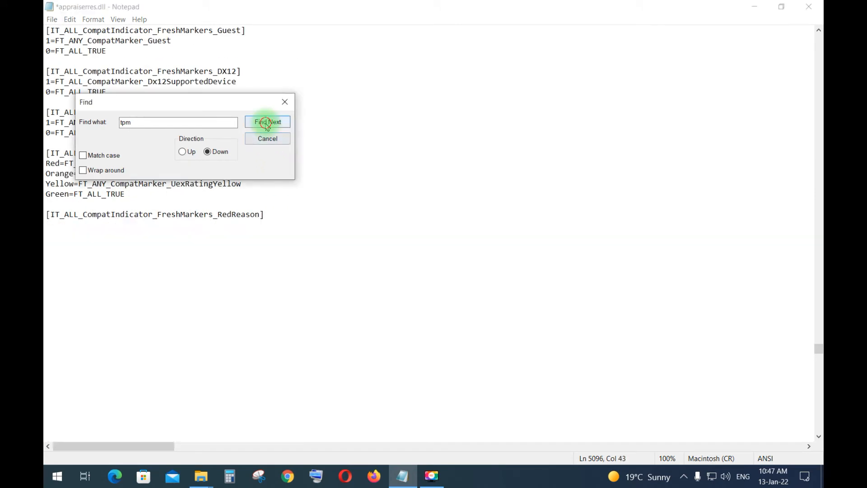
{"action": "left_click_drag", "start_coordinate": [46, 368], "coordinate": [268, 369]}
{"action": "key", "text": "Delete"}
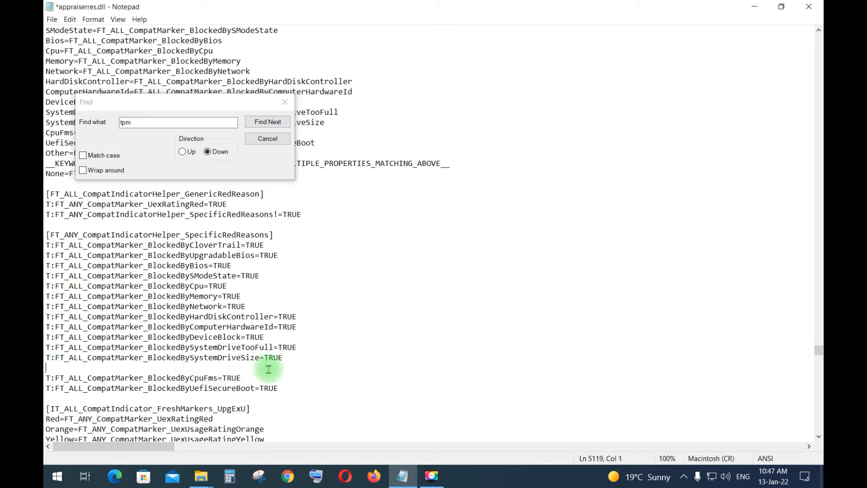
{"action": "key", "text": "BackSpace"}
{"action": "left_click", "coordinate": [266, 124]}
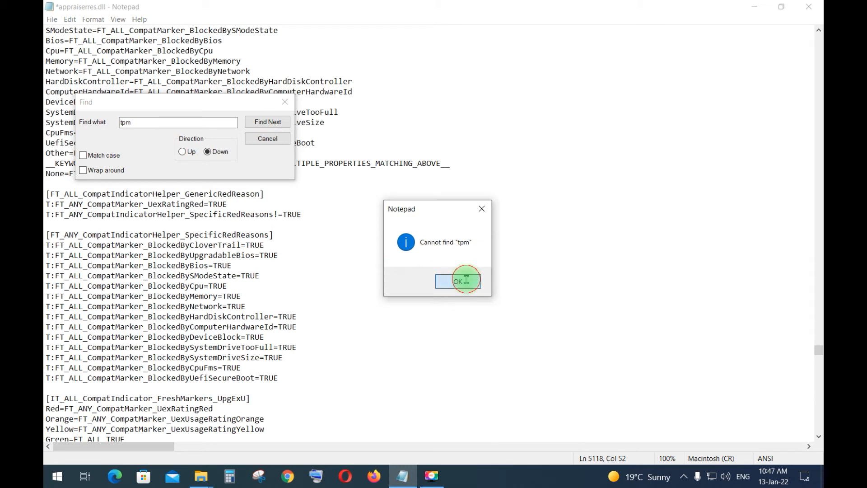
{"action": "left_click", "coordinate": [466, 280]}
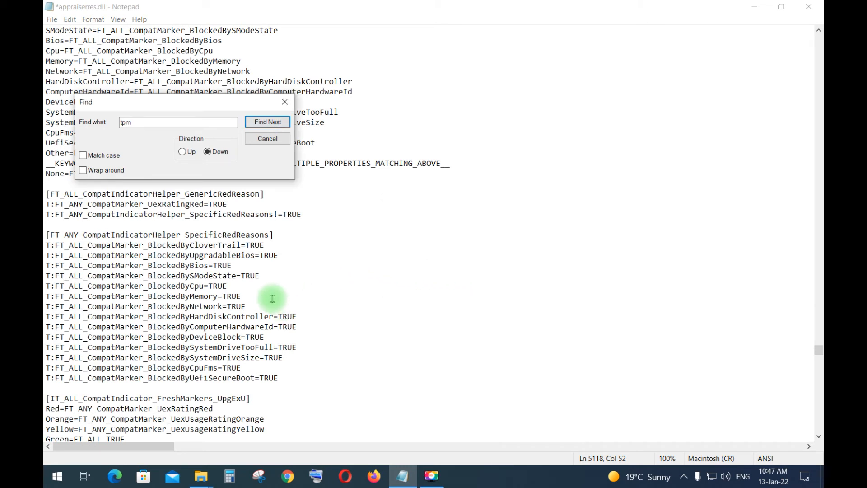
Search for "uefi", delete the T:FT_ALL_CompatMarker_BlockedByUefiSecureBoot=TRUE line, and search onward for further matches
{"action": "left_click_drag", "start_coordinate": [142, 122], "coordinate": [86, 120]}
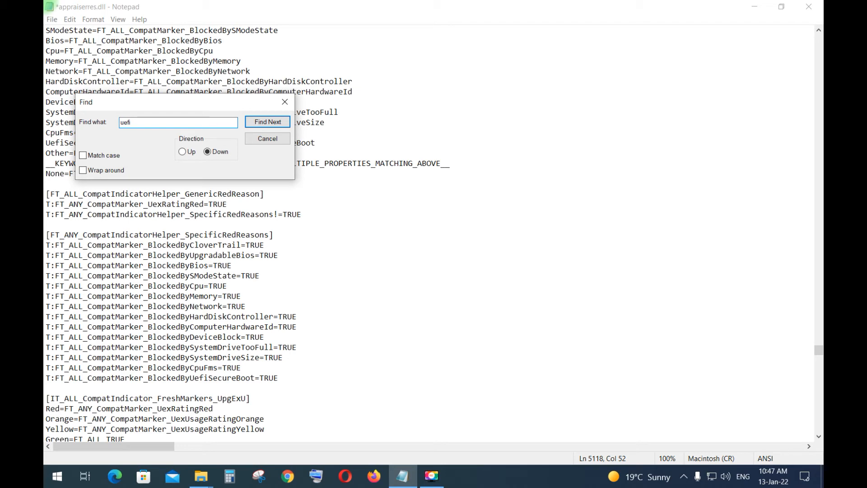
{"action": "scroll", "coordinate": [58, 93], "scroll_direction": "up", "scroll_amount": 1}
{"action": "left_click", "coordinate": [267, 122]}
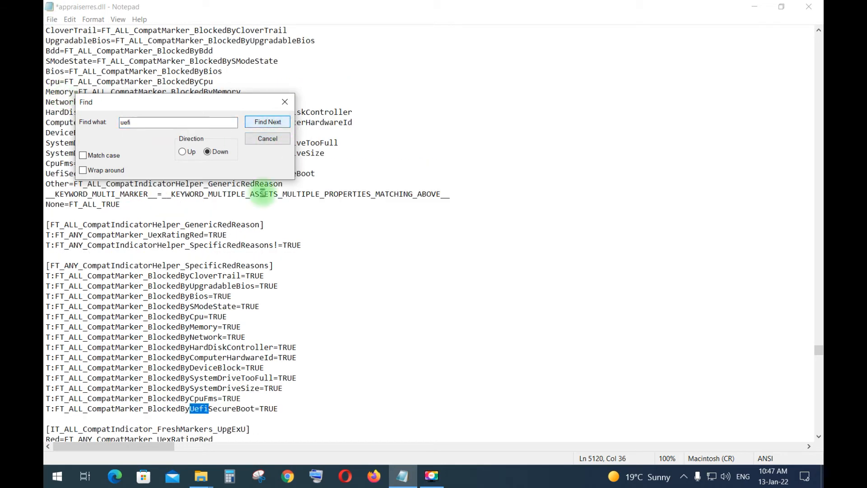
{"action": "left_click", "coordinate": [280, 408]}
{"action": "left_click_drag", "start_coordinate": [282, 408], "coordinate": [48, 410]}
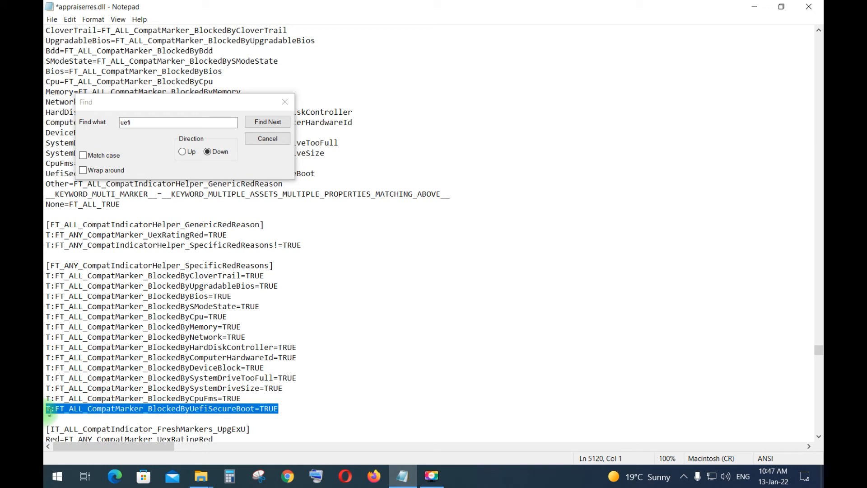
{"action": "key", "text": "BackSpace"}
{"action": "key", "text": "BackSpace"}
{"action": "left_click", "coordinate": [255, 122]}
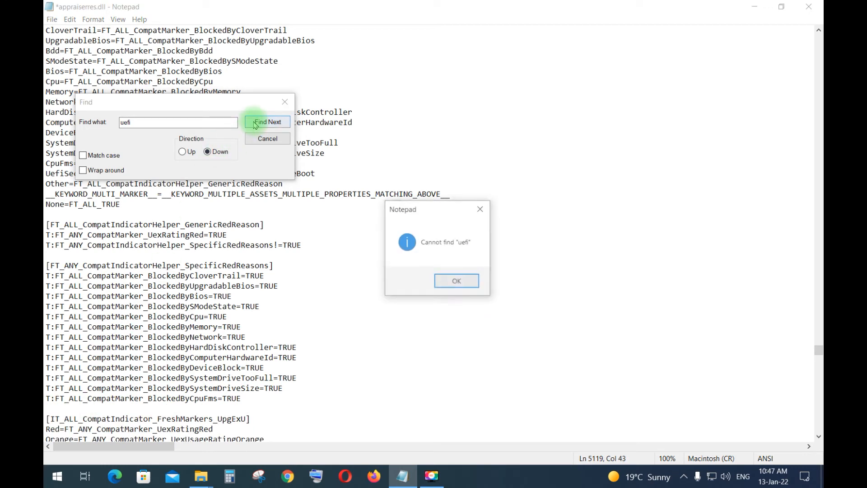
{"action": "left_click", "coordinate": [455, 282]}
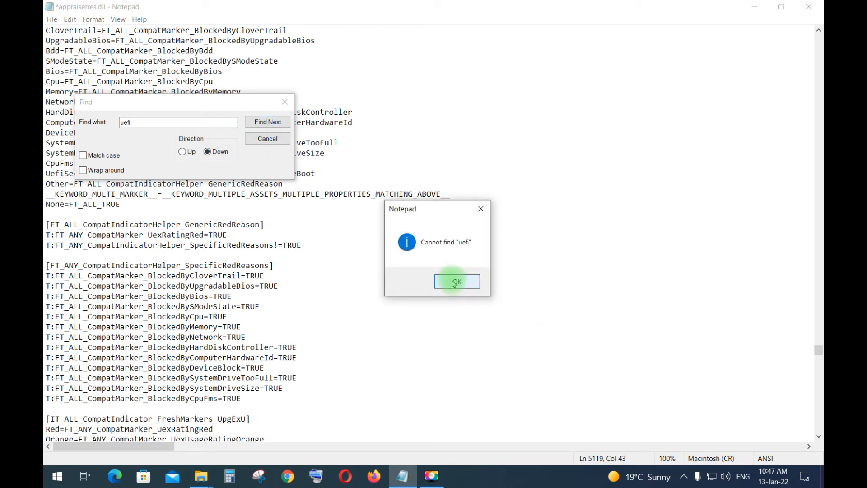
Close the text search, then close appraiserres.dll and save its changes
{"action": "left_click", "coordinate": [286, 103]}
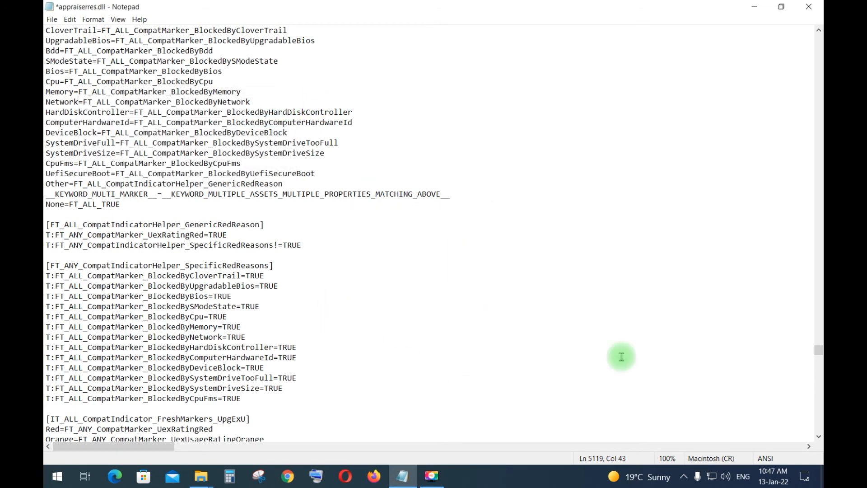
{"action": "left_click", "coordinate": [810, 7]}
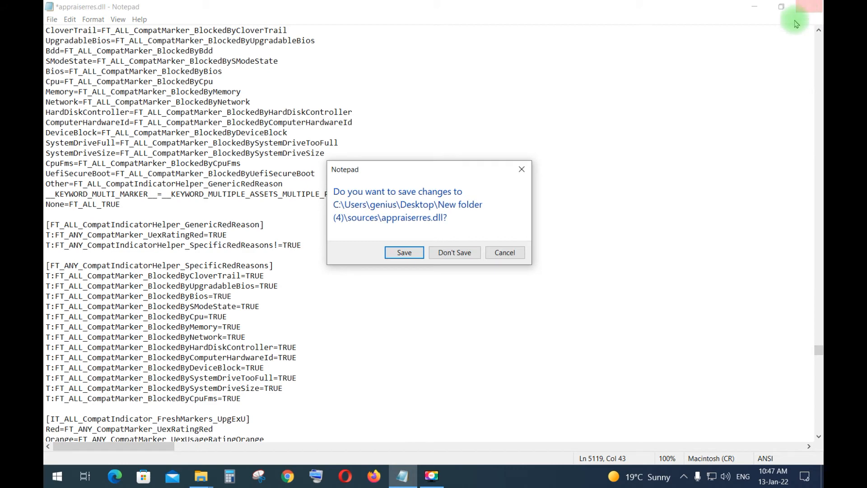
{"action": "left_click", "coordinate": [392, 254]}
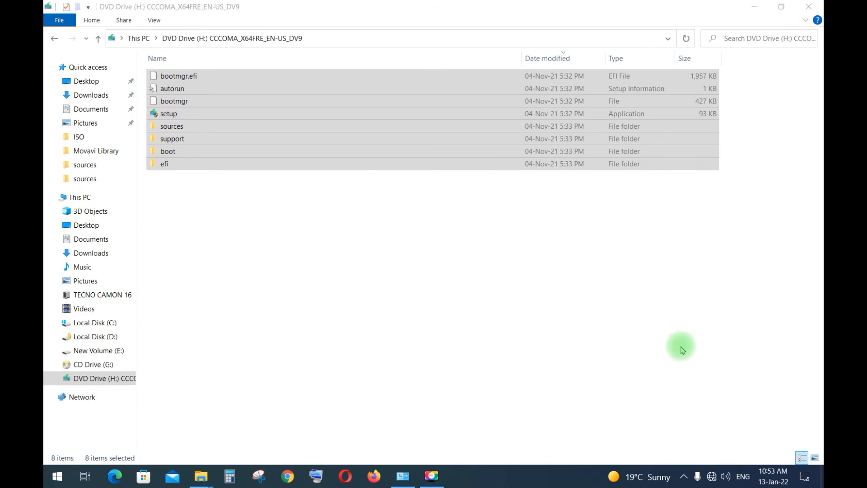
Close the DVD drive window and run setup from New folder (4) on the desktop
{"action": "left_click", "coordinate": [818, 4]}
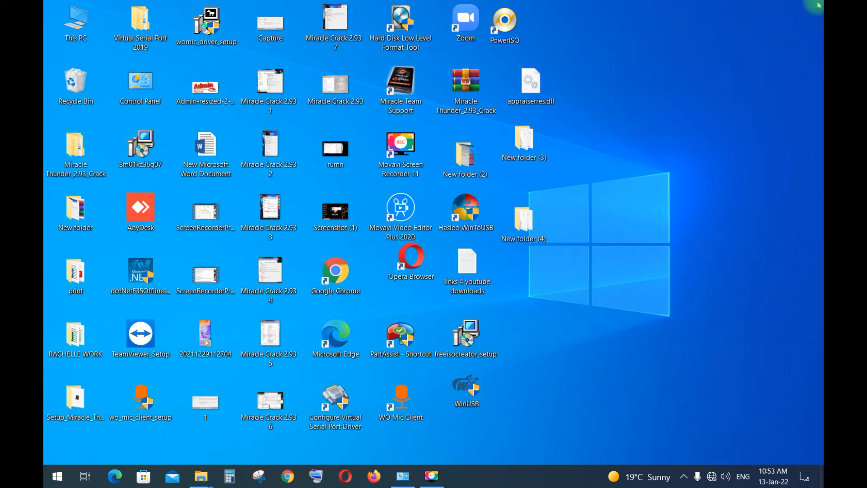
{"action": "double_click", "coordinate": [517, 226]}
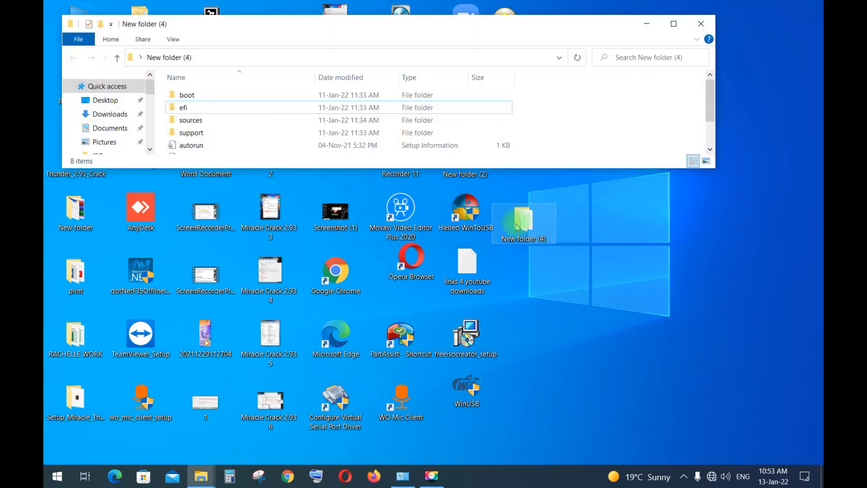
{"action": "left_click", "coordinate": [672, 24]}
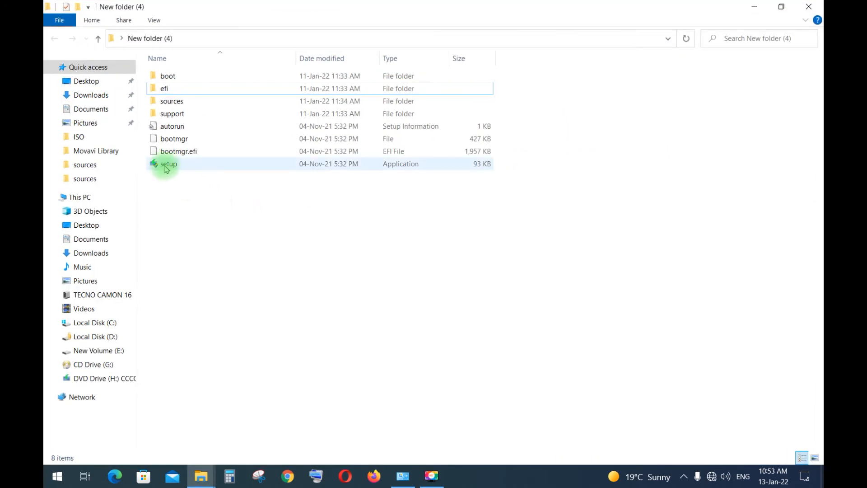
{"action": "left_click", "coordinate": [166, 168]}
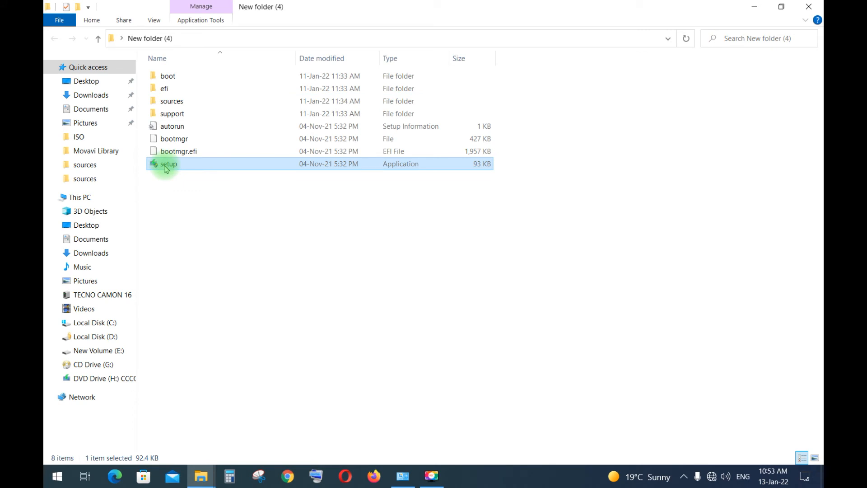
{"action": "double_click", "coordinate": [166, 165]}
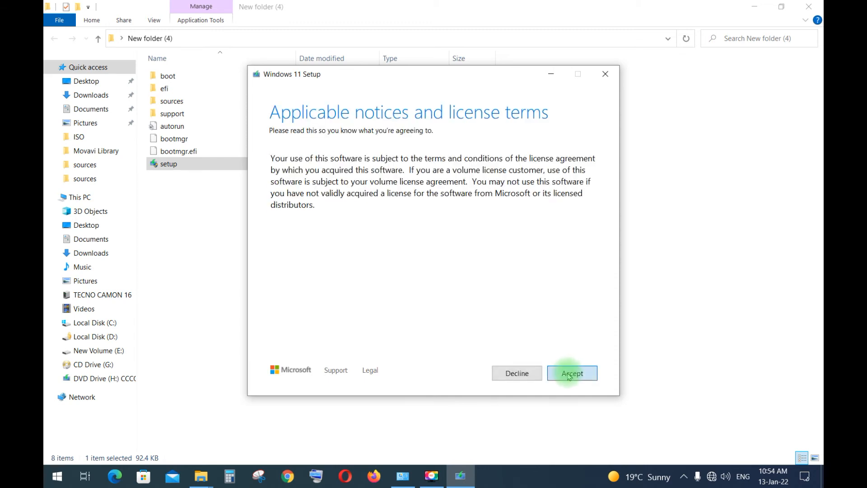
Accept the Windows 11 license terms, then quit the setup and close the New folder (4) window
{"action": "left_click", "coordinate": [569, 375]}
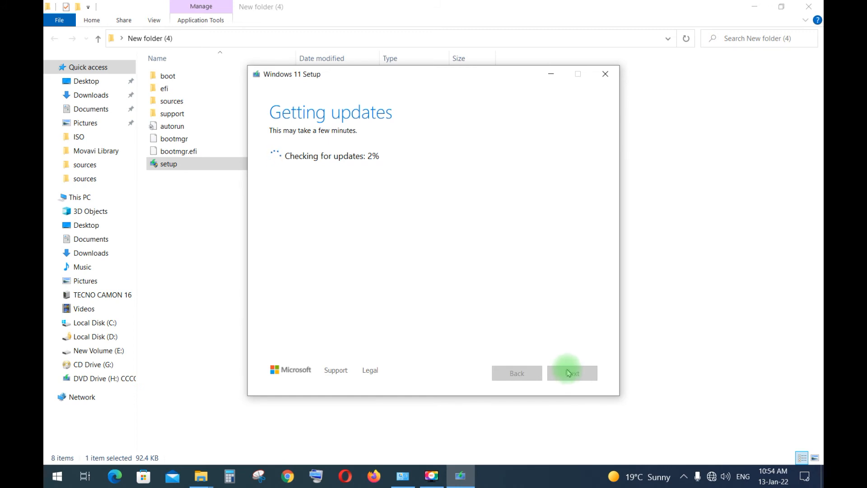
{"action": "left_click", "coordinate": [604, 74]}
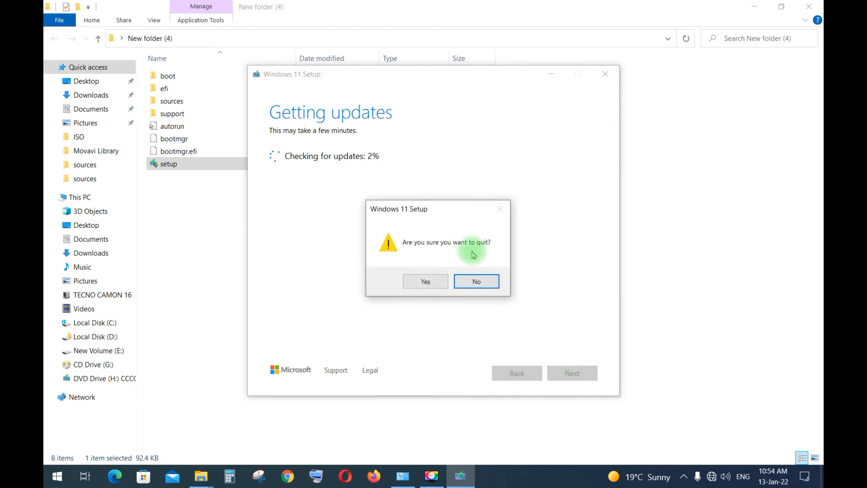
{"action": "left_click", "coordinate": [432, 281]}
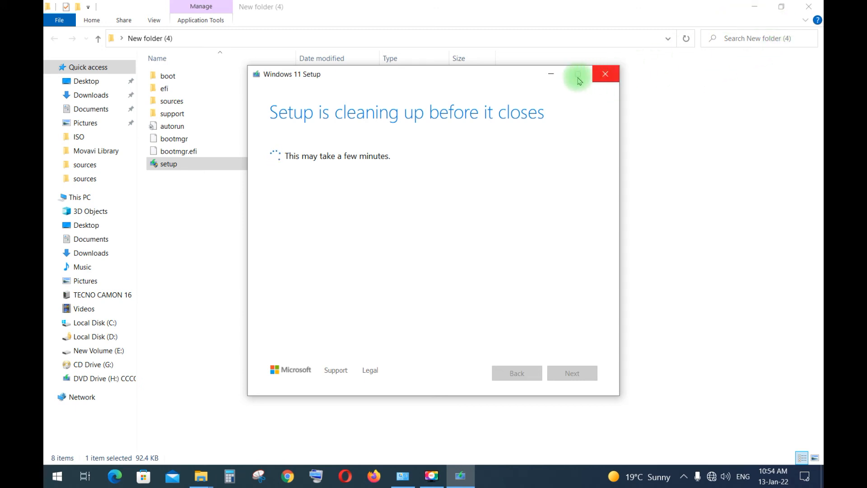
{"action": "left_click", "coordinate": [804, 6]}
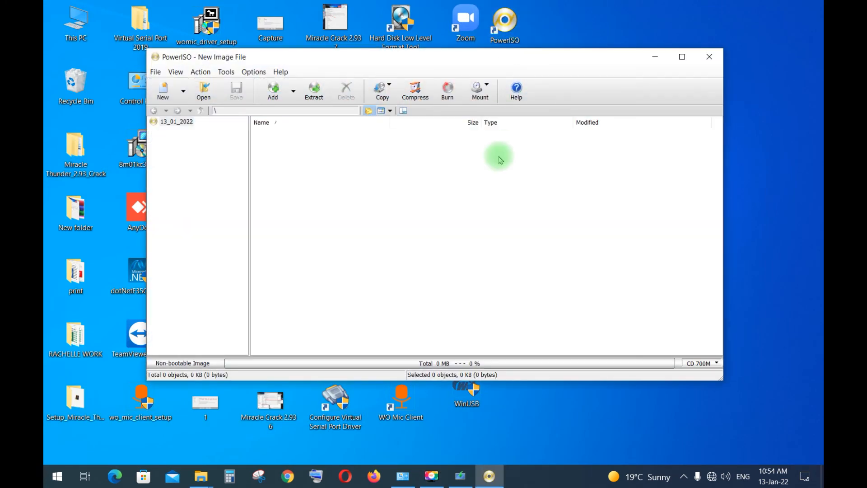
Open New folder (4) from the desktop and arrange its window beside the PowerISO window so both are accessible
{"action": "left_click_drag", "start_coordinate": [346, 60], "coordinate": [296, 78]}
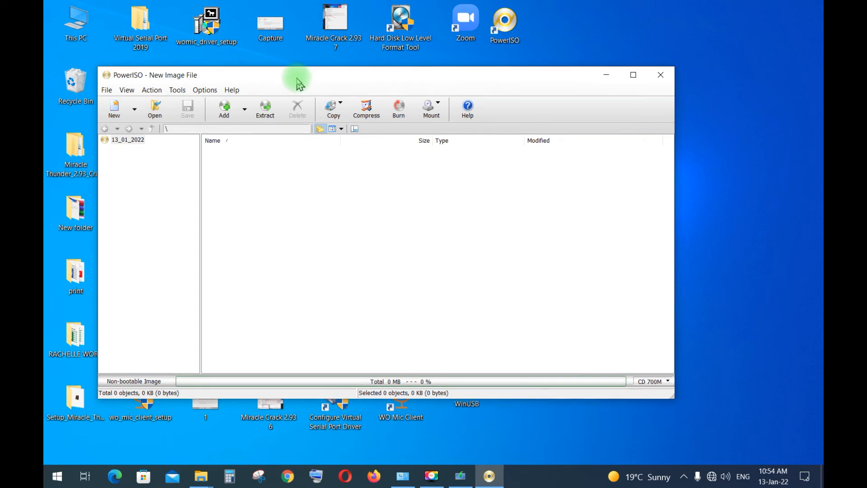
{"action": "left_click_drag", "start_coordinate": [563, 74], "coordinate": [361, 106]}
{"action": "double_click", "coordinate": [524, 225]}
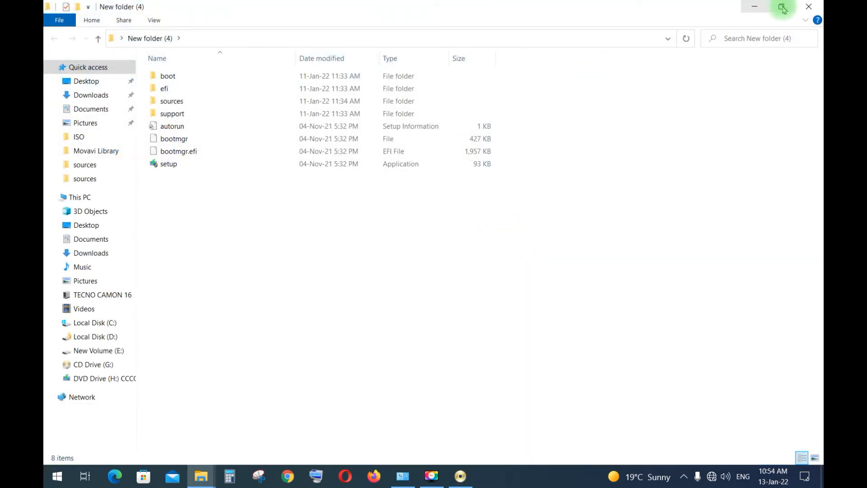
{"action": "left_click", "coordinate": [773, 11]}
{"action": "left_click", "coordinate": [253, 246]}
{"action": "left_click_drag", "start_coordinate": [594, 29], "coordinate": [761, 39]}
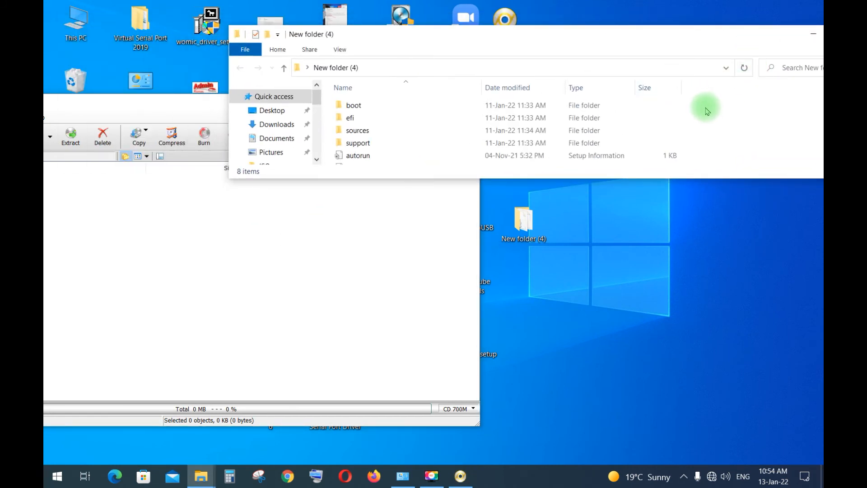
Add all files and folders from New folder (4) to the new PowerISO image and bring the PowerISO window into full view
{"action": "key", "text": "ctrl+a"}
{"action": "left_click_drag", "start_coordinate": [446, 137], "coordinate": [132, 280]}
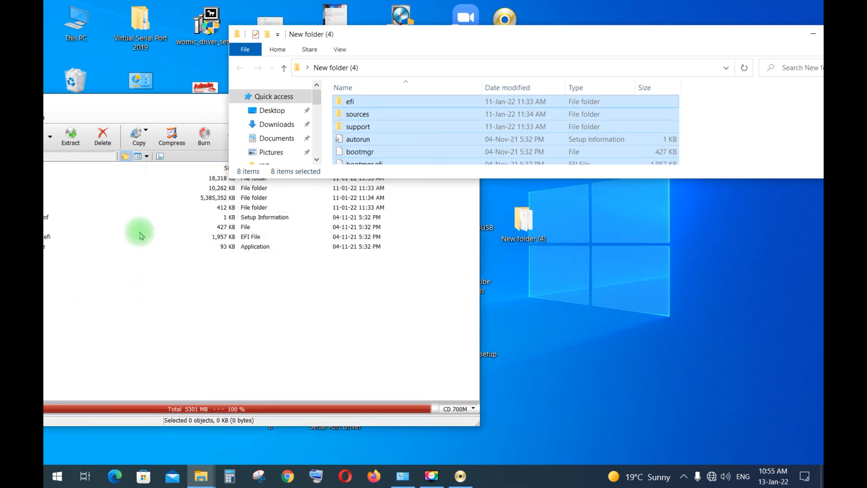
{"action": "left_click_drag", "start_coordinate": [138, 114], "coordinate": [316, 143]}
{"action": "left_click_drag", "start_coordinate": [342, 135], "coordinate": [355, 139]}
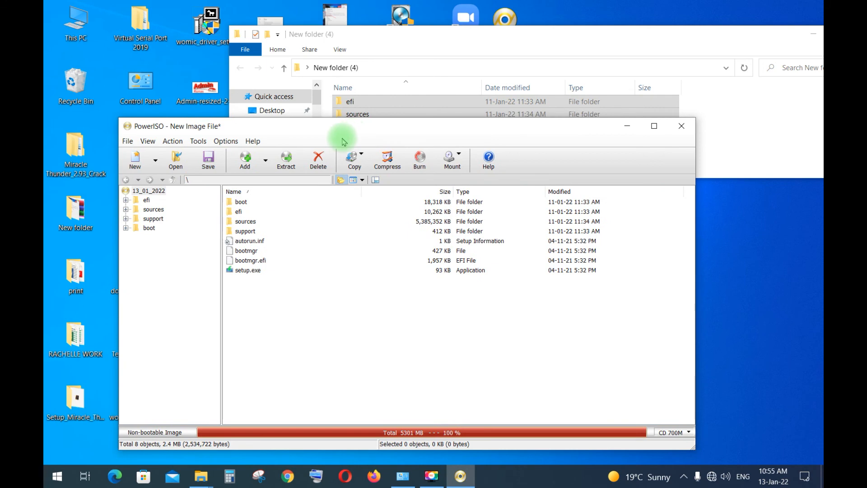
Save the image to the Desktop as a Standard ISO Images (*.iso) file named "windoiws 11"
{"action": "left_click", "coordinate": [129, 142]}
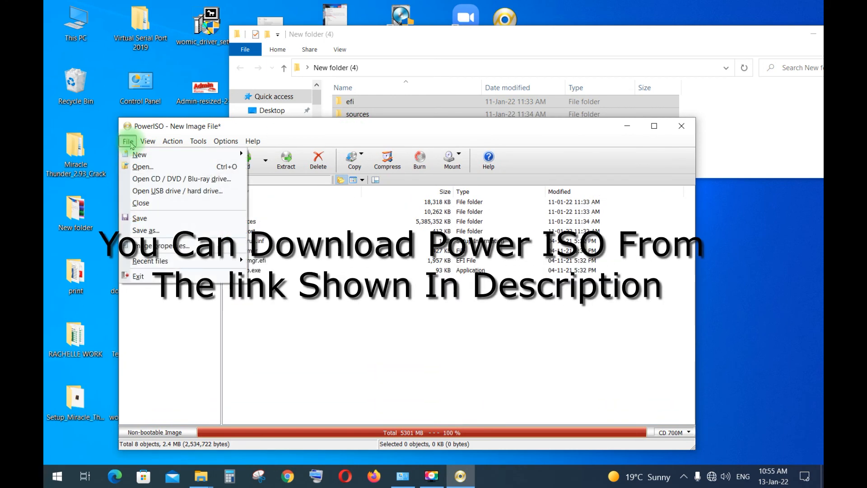
{"action": "left_click", "coordinate": [147, 230]}
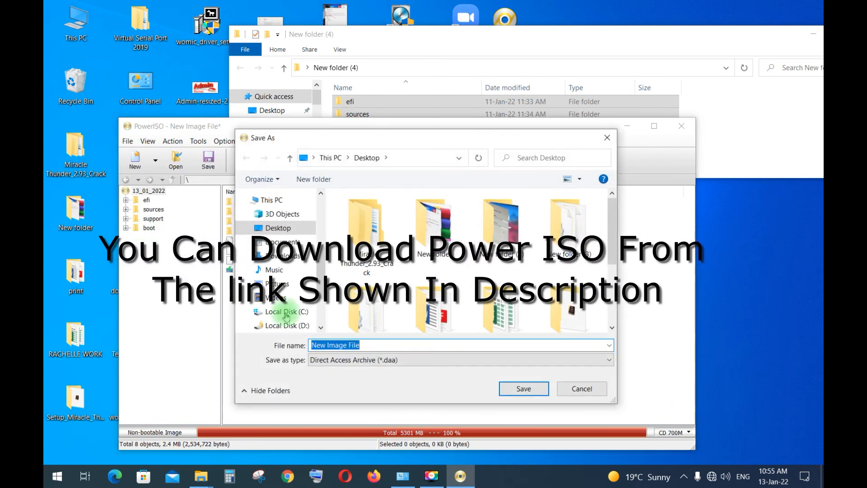
{"action": "left_click", "coordinate": [382, 359]}
{"action": "left_click", "coordinate": [376, 371]}
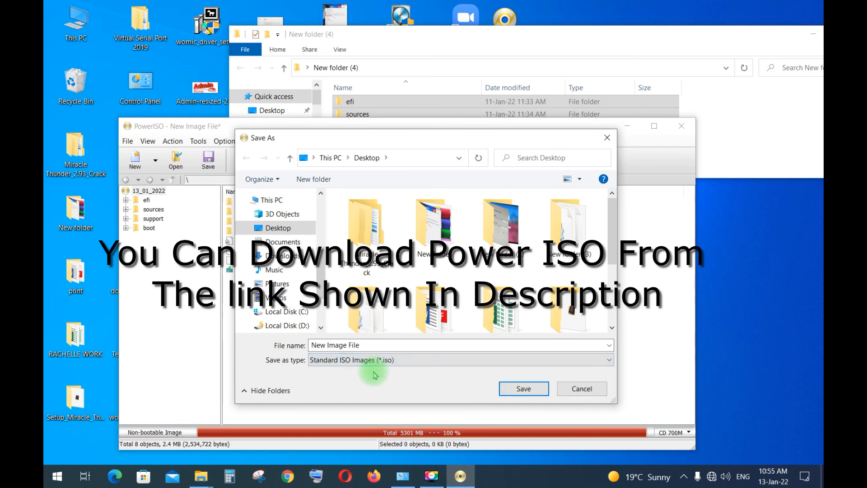
{"action": "left_click", "coordinate": [280, 346]}
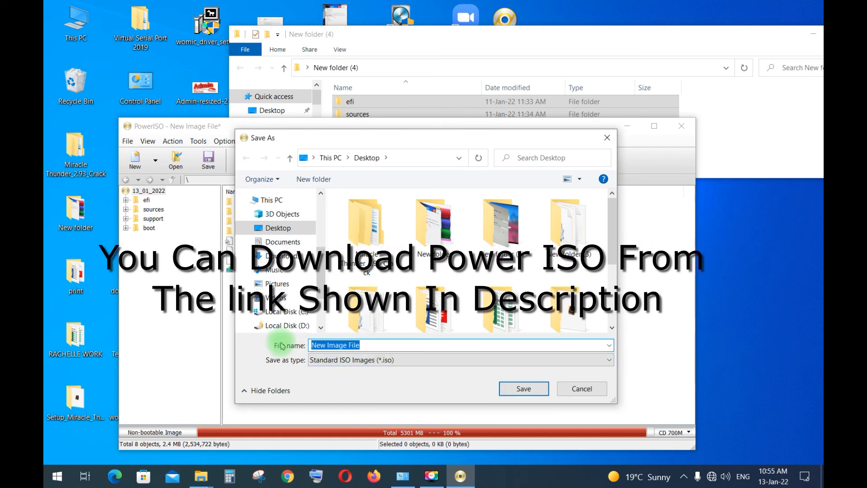
{"action": "type", "text": "windoiws 1"}
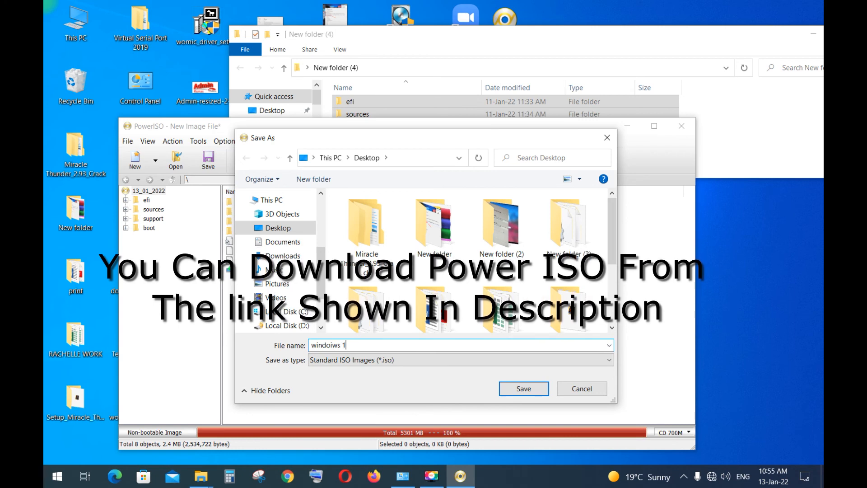
{"action": "type", "text": "1"}
{"action": "left_click", "coordinate": [536, 388]}
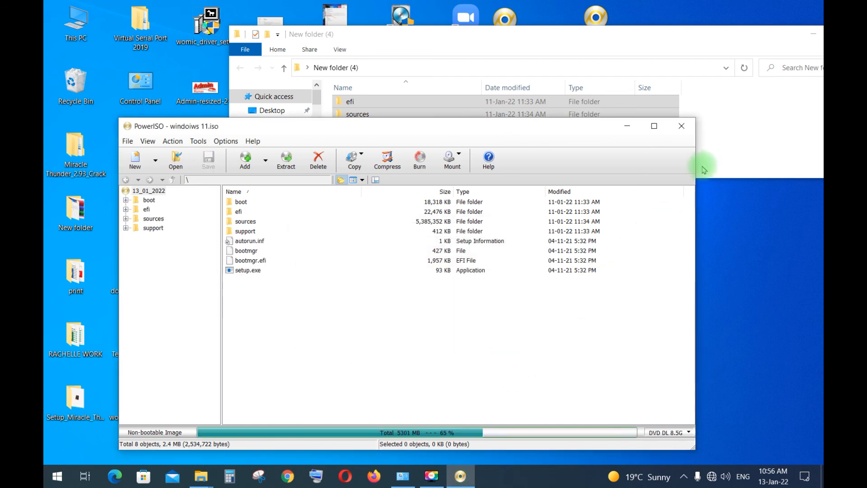
Close PowerISO and the New folder (4) window to return to the desktop
{"action": "left_click", "coordinate": [681, 125]}
{"action": "left_click_drag", "start_coordinate": [769, 39], "coordinate": [674, 42]}
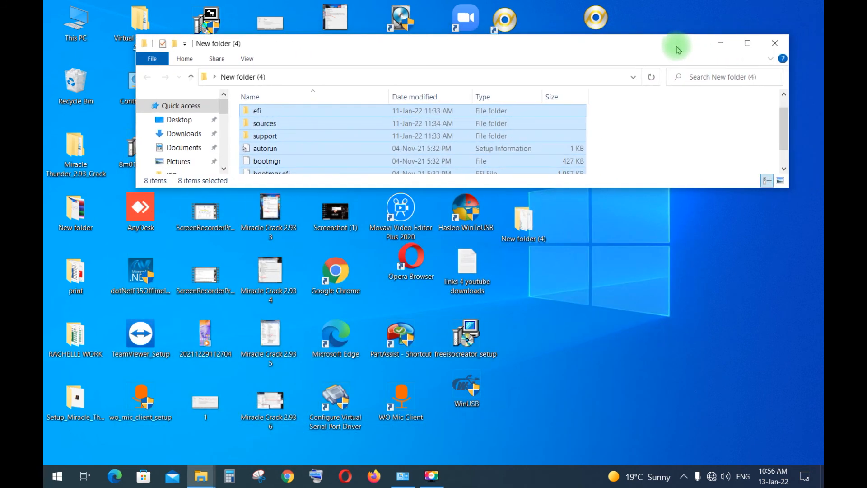
{"action": "left_click", "coordinate": [774, 42]}
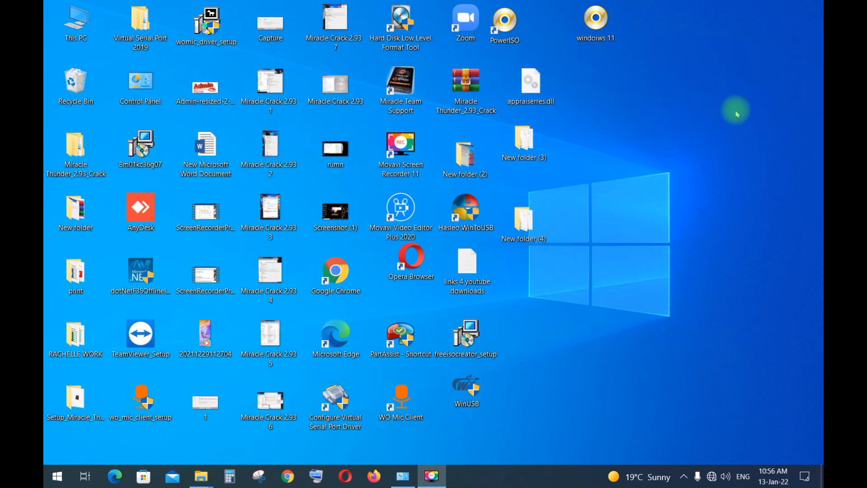
Open the windoiws 11 ISO with Windows Explorer, maximize the window, and select all its contents to check them
{"action": "right_click", "coordinate": [598, 31]}
{"action": "mouse_move", "coordinate": [643, 92]}
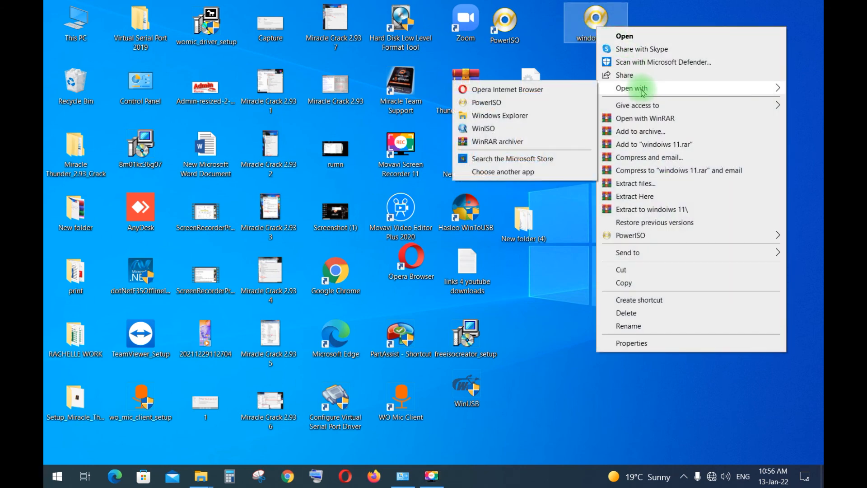
{"action": "left_click", "coordinate": [505, 116]}
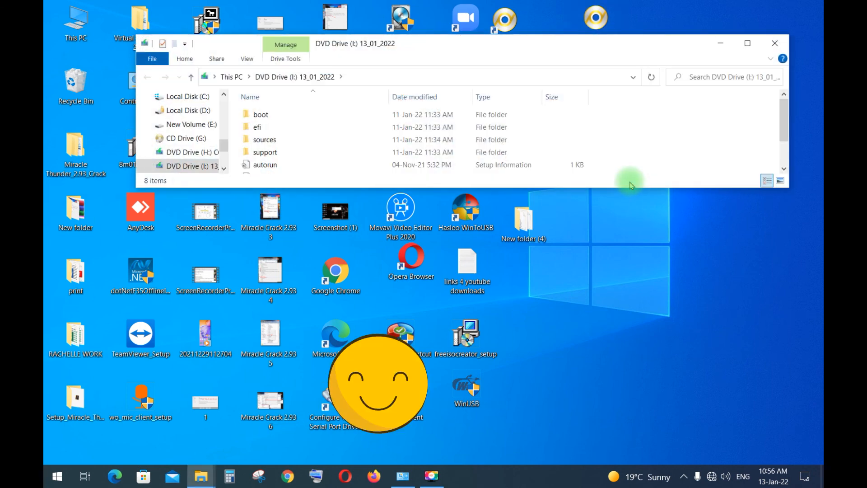
{"action": "left_click", "coordinate": [747, 42]}
{"action": "left_click_drag", "start_coordinate": [508, 242], "coordinate": [153, 70]}
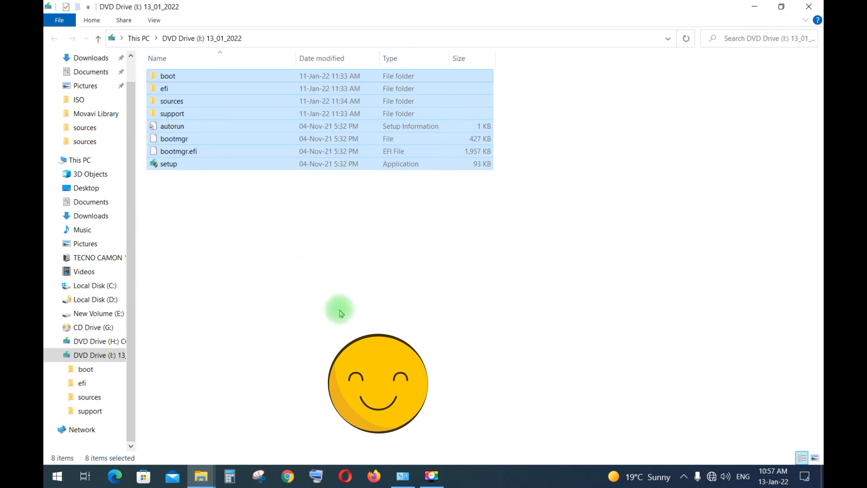